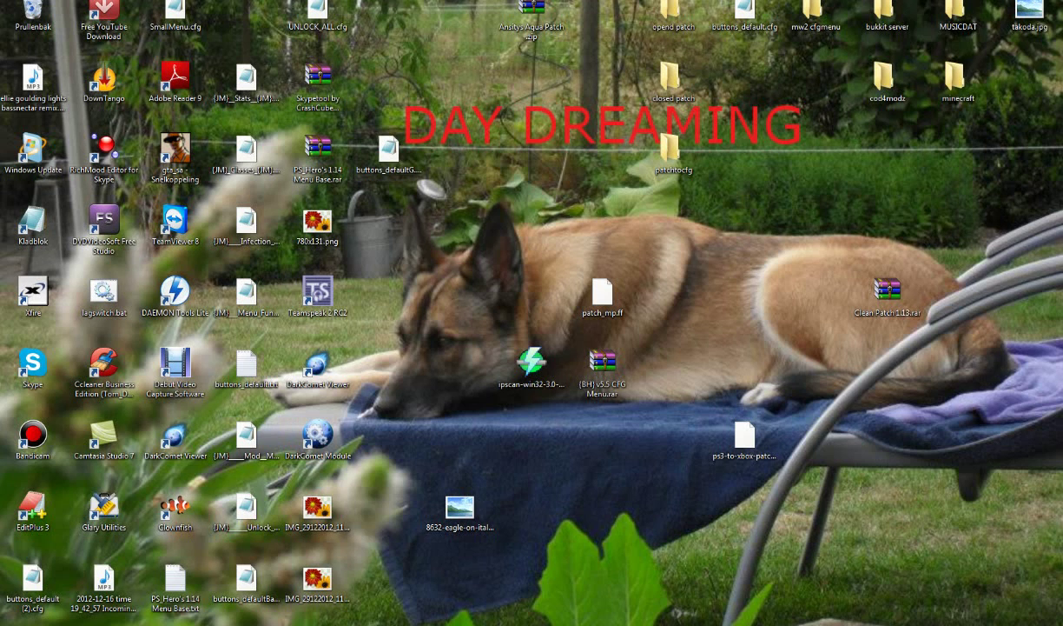
Switch to the browser, open the bookmarked (1.13) Code List, With Infections thread and reveal its Unlocks spoiler
{"action": "key", "text": "alt+Tab"}
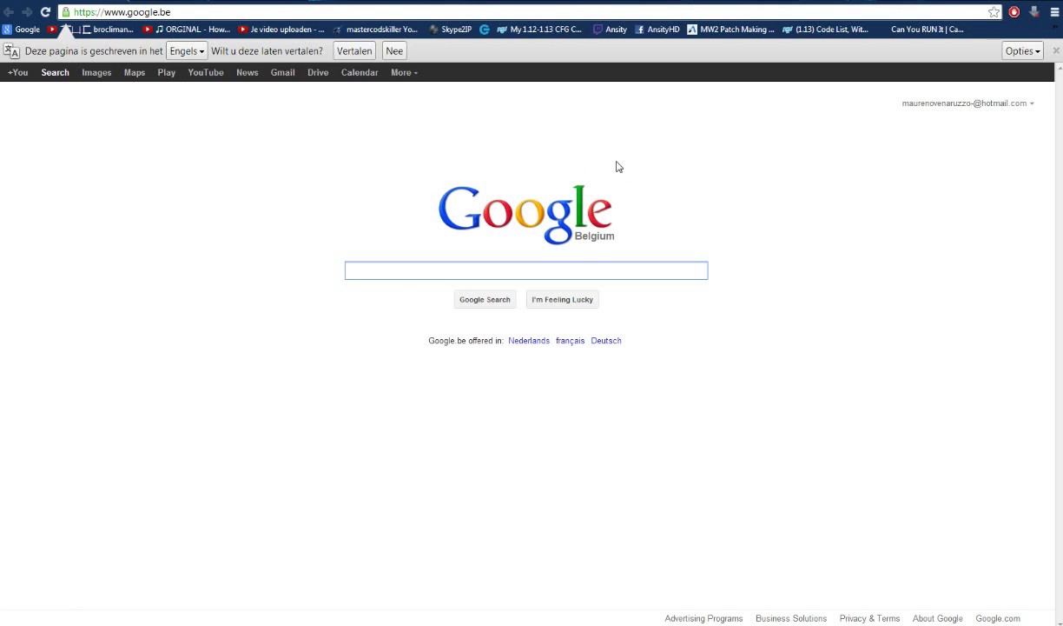
{"action": "left_click", "coordinate": [818, 31]}
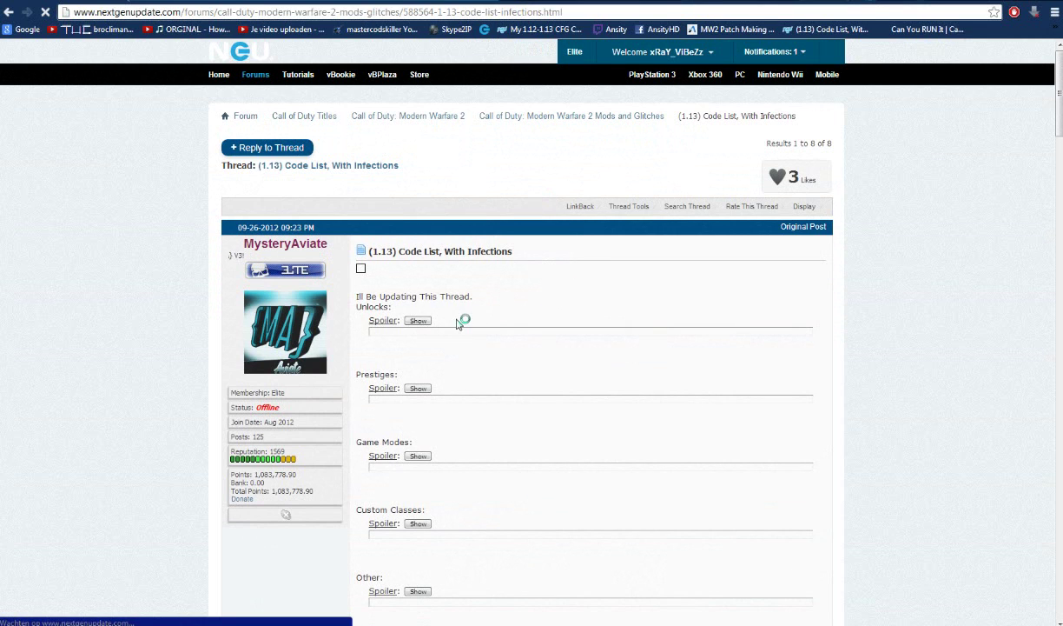
{"action": "left_click", "coordinate": [418, 344]}
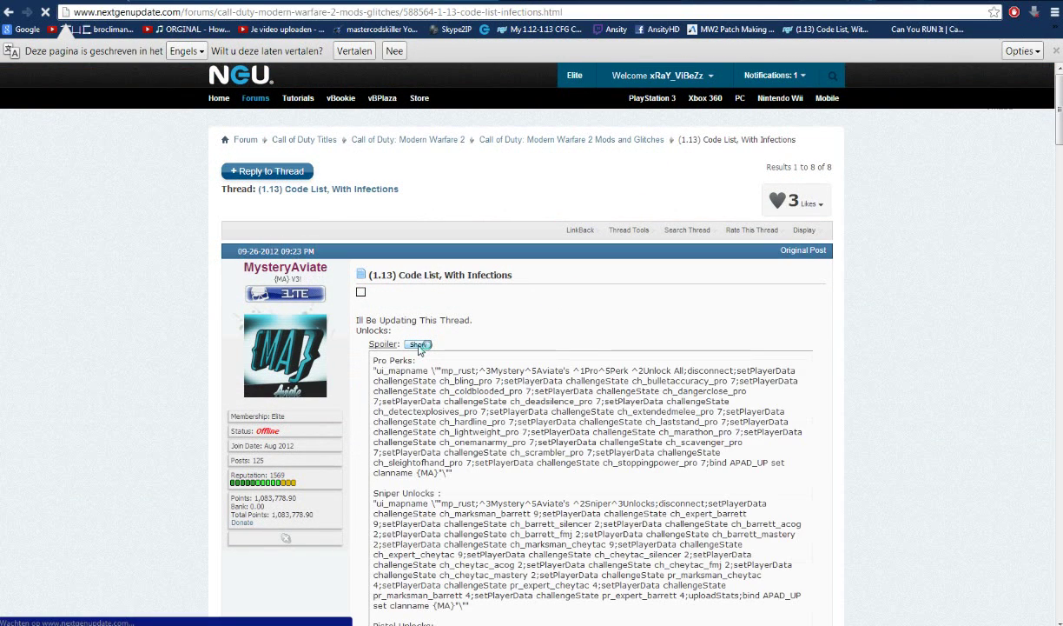
{"action": "left_click", "coordinate": [417, 345]}
{"action": "left_click", "coordinate": [418, 344]}
{"action": "scroll", "coordinate": [418, 344], "scroll_direction": "down", "scroll_amount": 3}
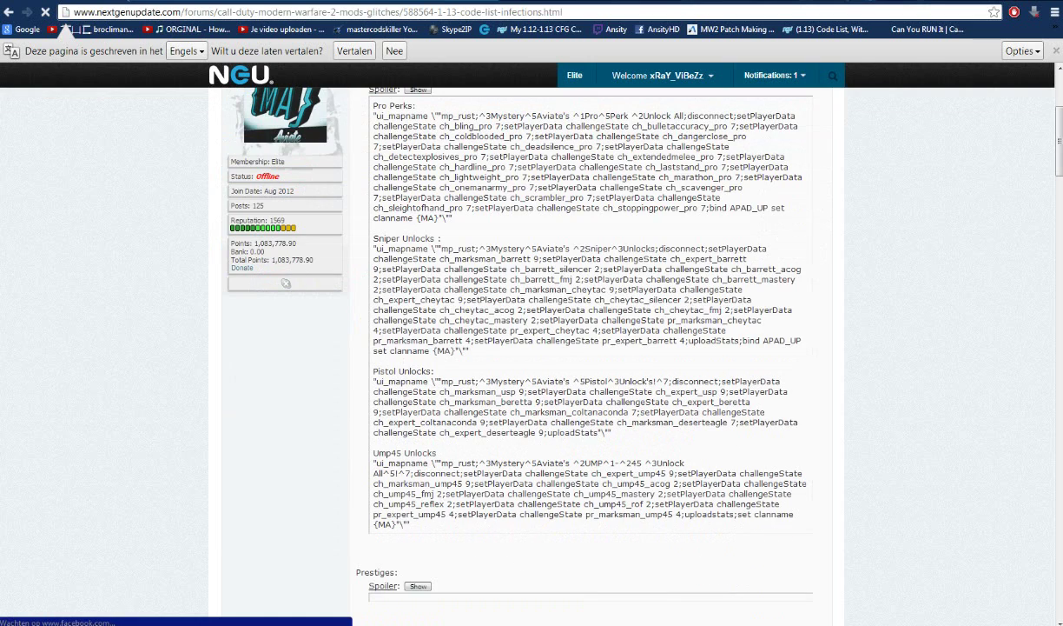
Copy the Ump45 Unlocks code from the thread into a new Kladblok (Notepad) document
{"action": "left_click_drag", "start_coordinate": [372, 462], "coordinate": [417, 525]}
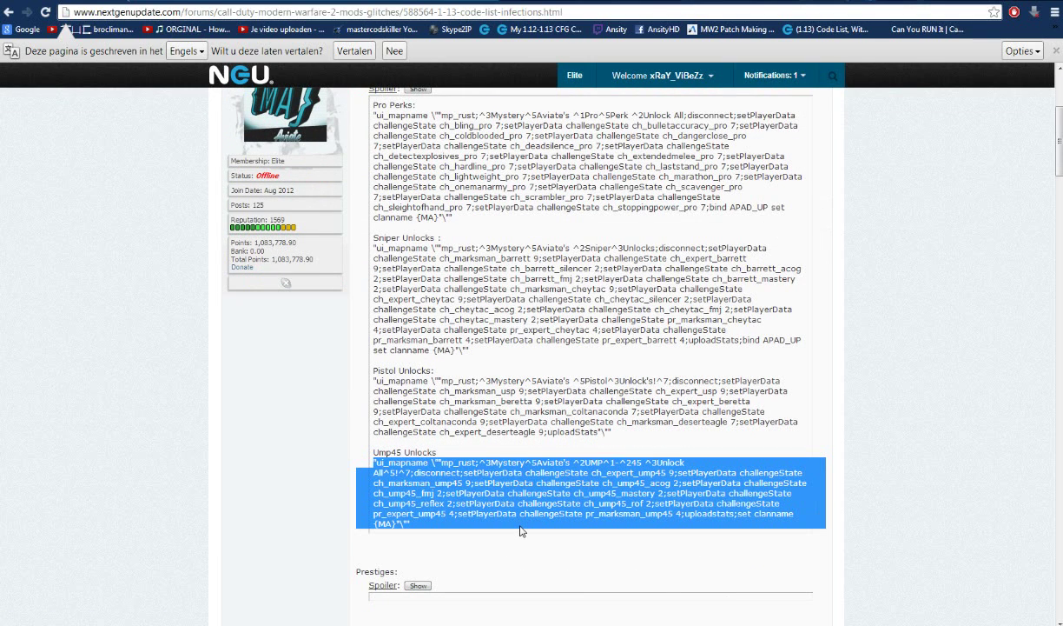
{"action": "key", "text": "super+d"}
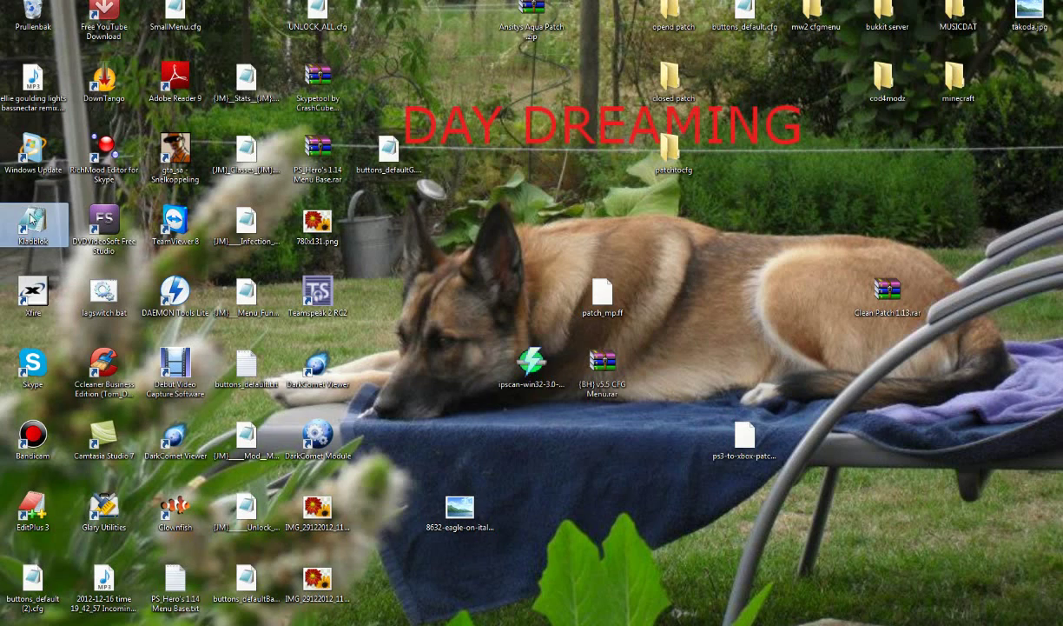
{"action": "double_click", "coordinate": [33, 224]}
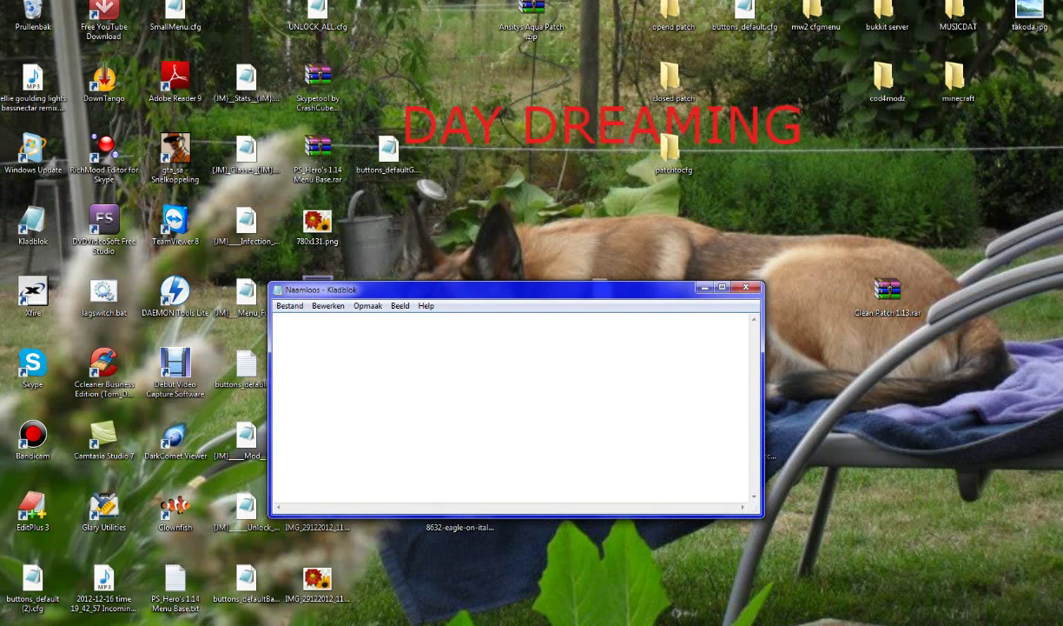
{"action": "key", "text": "ctrl+v"}
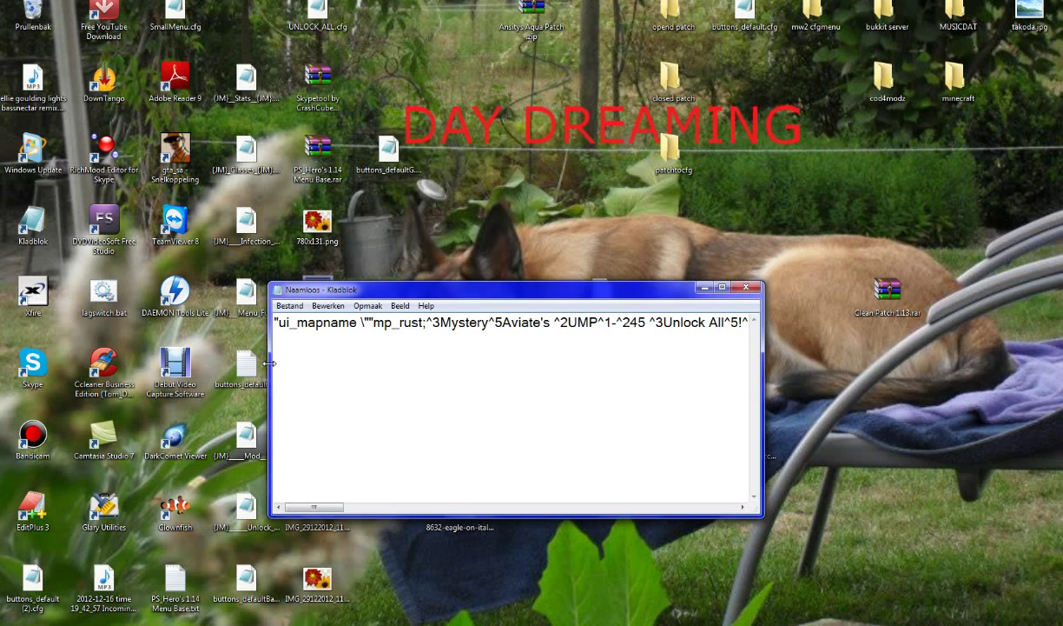
Insert "bind button_back" before the pasted "ui_mapname" code at the start of the line
{"action": "key", "text": "Left"}
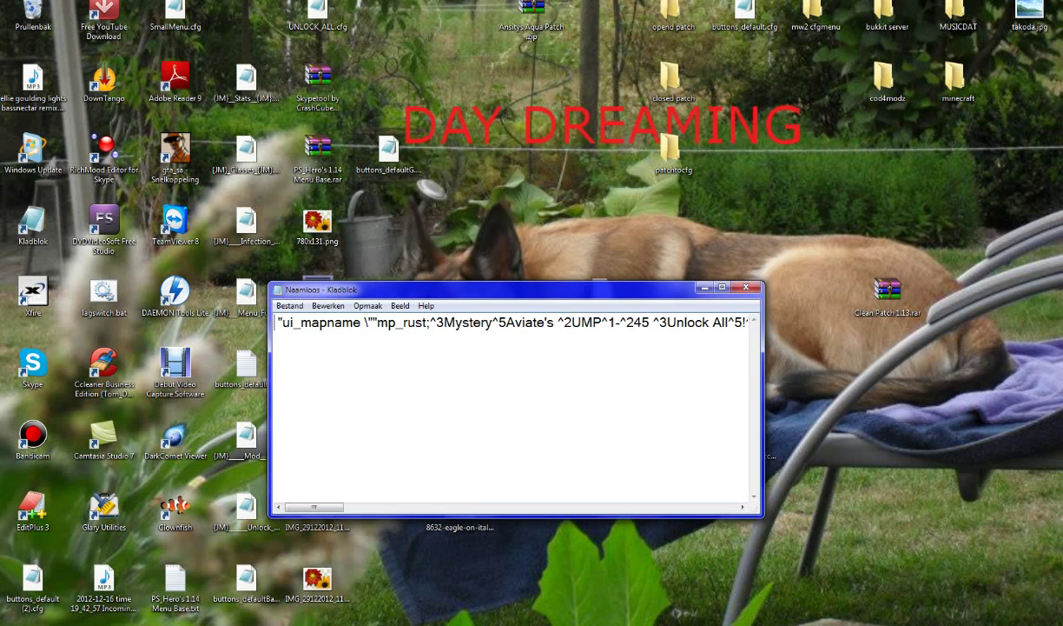
{"action": "type", "text": "bind butto"}
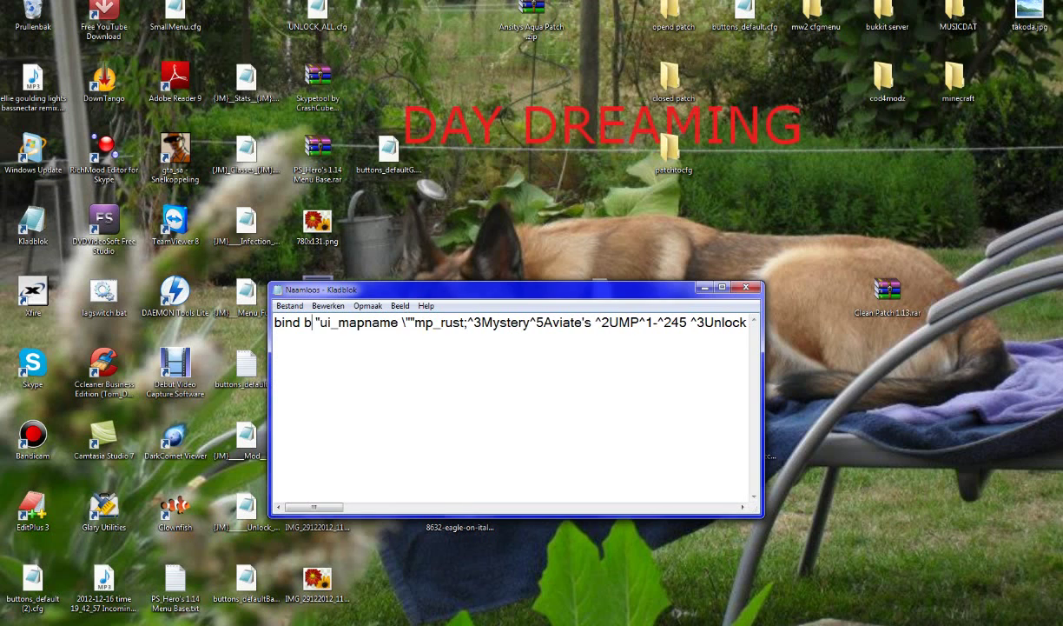
{"action": "type", "text": "n_back"}
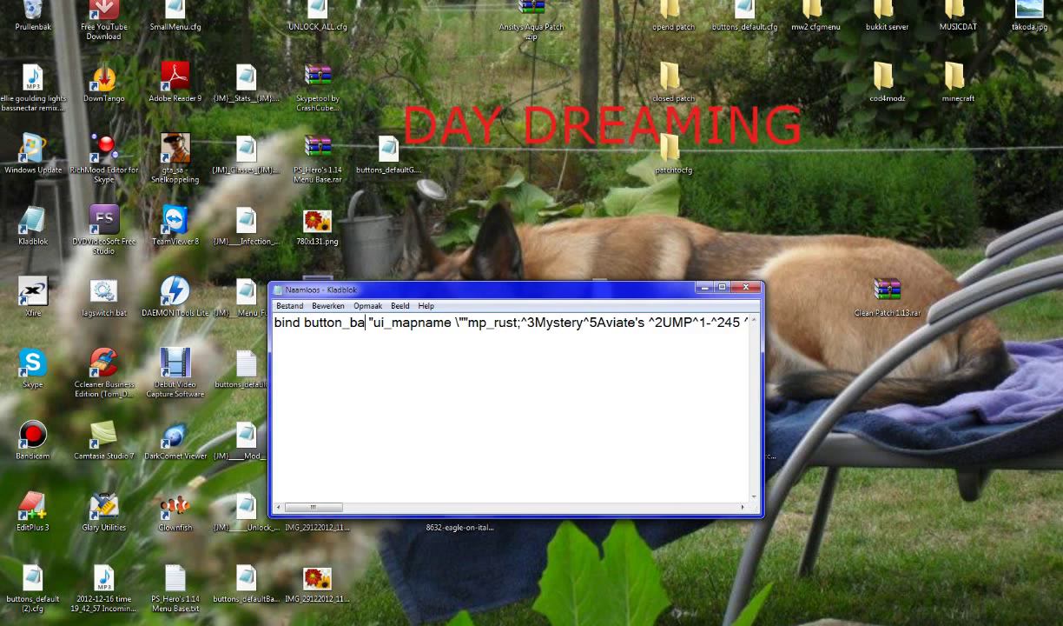
{"action": "left_click_drag", "start_coordinate": [309, 507], "coordinate": [285, 491]}
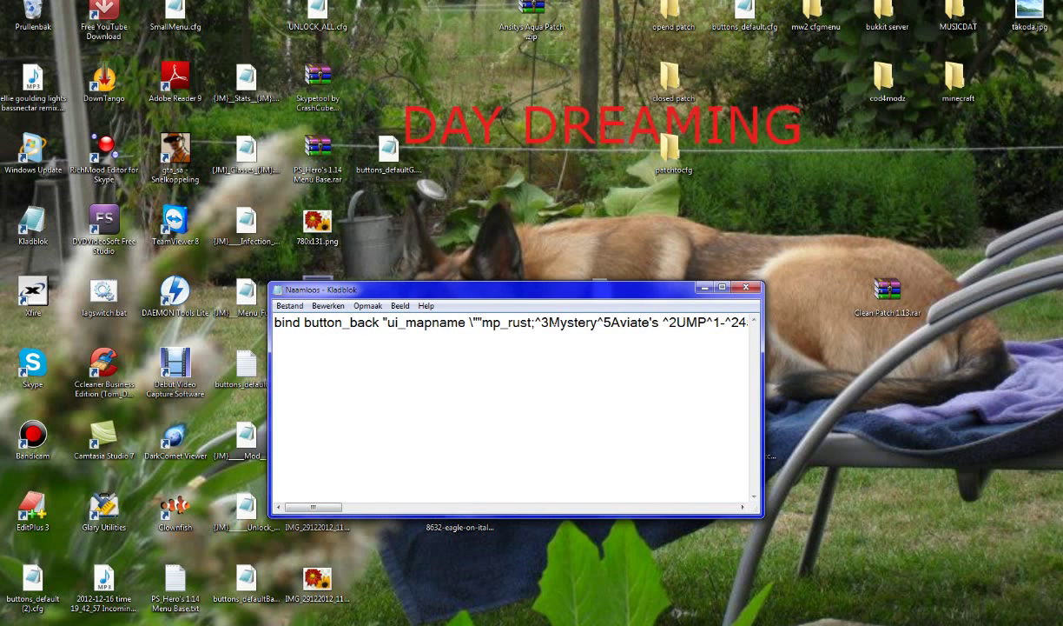
Keep the untitled note open and delete all of its text
{"action": "left_click", "coordinate": [745, 287]}
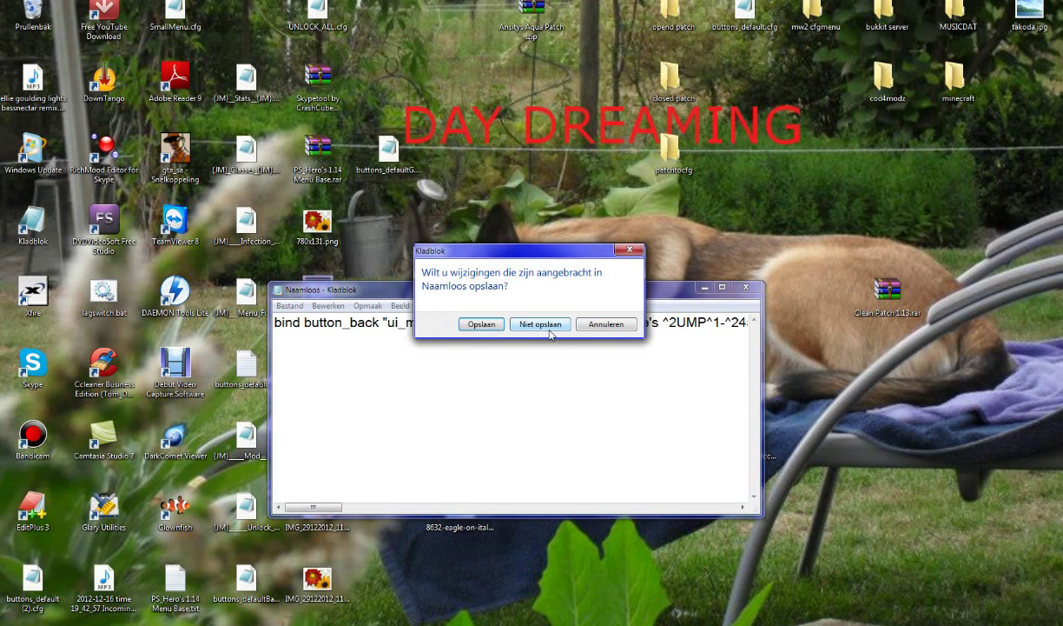
{"action": "left_click", "coordinate": [605, 324]}
{"action": "key", "text": "ctrl+a"}
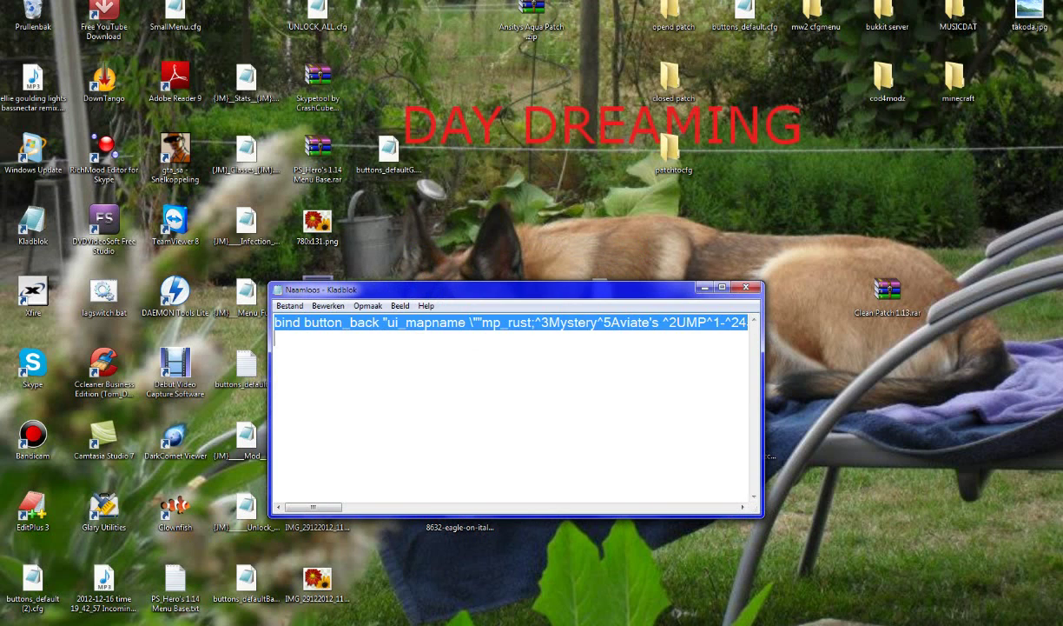
{"action": "key", "text": "BackSpace"}
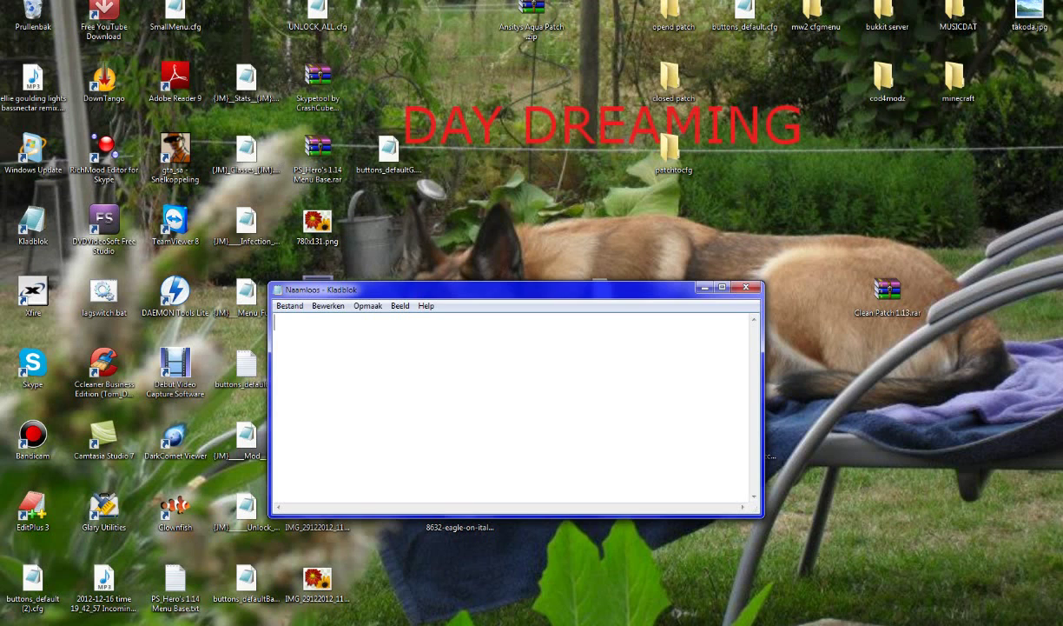
Move buttons_default.cfg lower on the desktop, open it to examine the PS_Hero's 1.14 menu base code, and close it
{"action": "left_click_drag", "start_coordinate": [729, 16], "coordinate": [746, 139]}
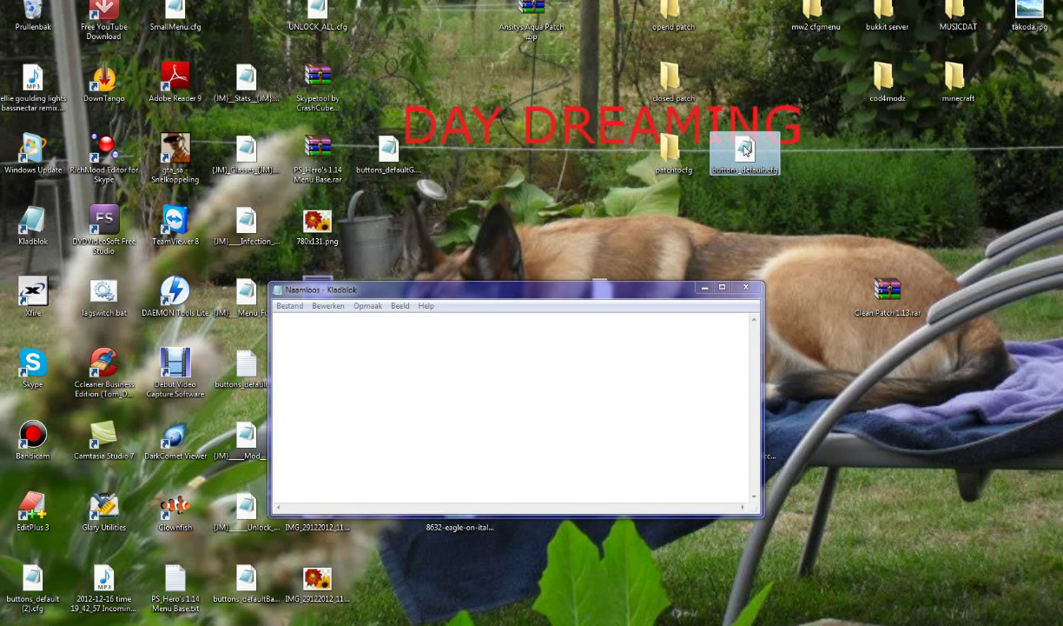
{"action": "double_click", "coordinate": [745, 149]}
{"action": "scroll", "coordinate": [554, 396], "scroll_direction": "down", "scroll_amount": 7}
{"action": "scroll", "coordinate": [512, 399], "scroll_direction": "up", "scroll_amount": 5}
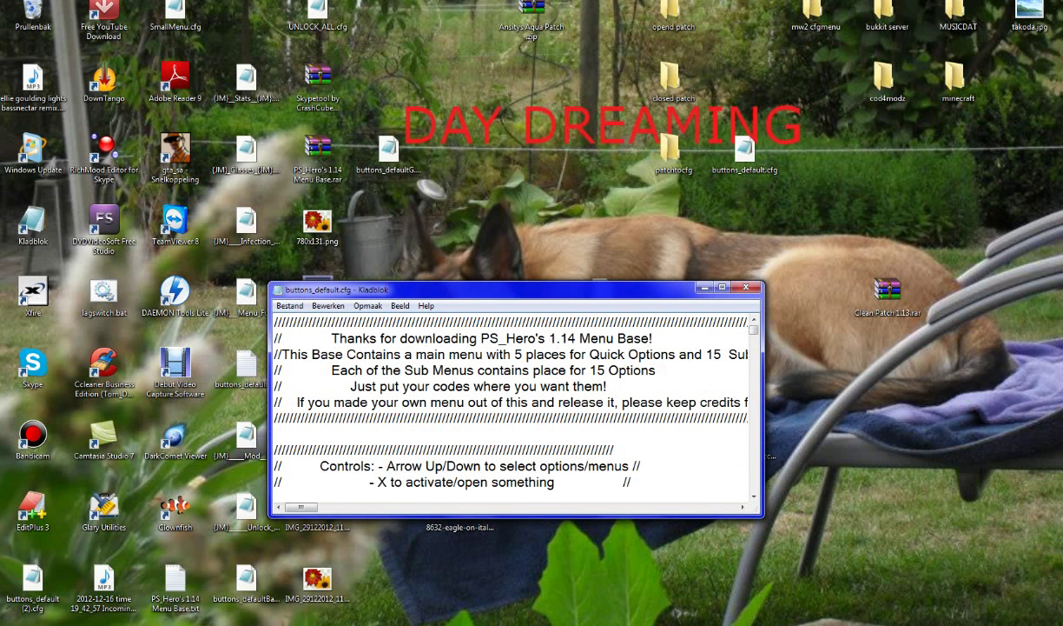
{"action": "mouse_move", "coordinate": [754, 330]}
{"action": "left_mouse_down"}
{"action": "mouse_move", "coordinate": [763, 482]}
{"action": "mouse_move", "coordinate": [756, 323]}
{"action": "left_mouse_up"}
{"action": "left_click", "coordinate": [746, 287]}
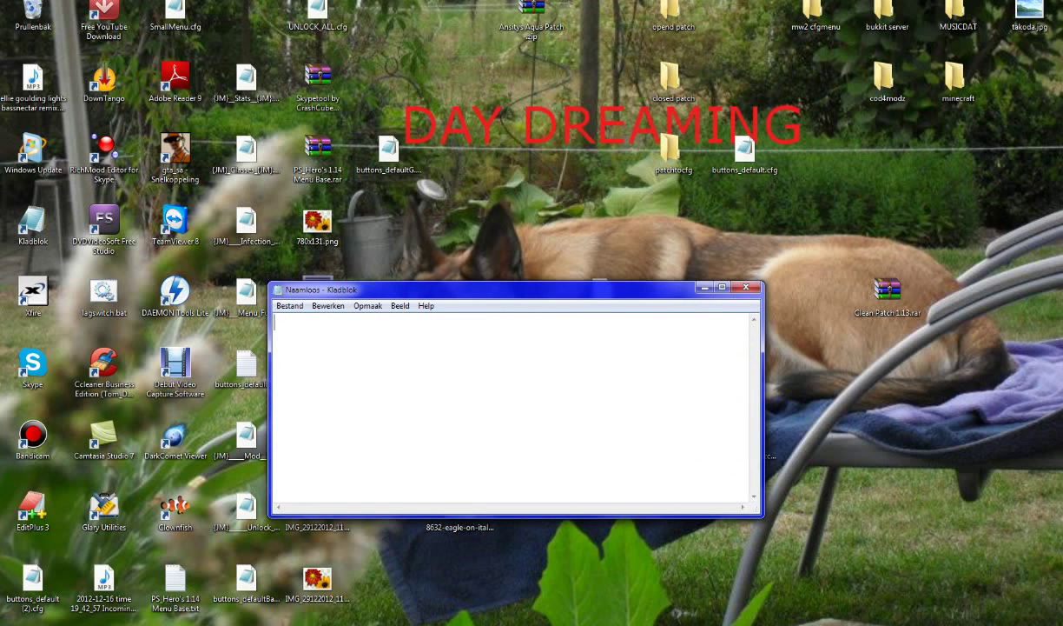
Switch to the browser, open the bookmarked COD4 multiplayer hacks guide and search the page for "binds"
{"action": "key", "text": "alt+Tab"}
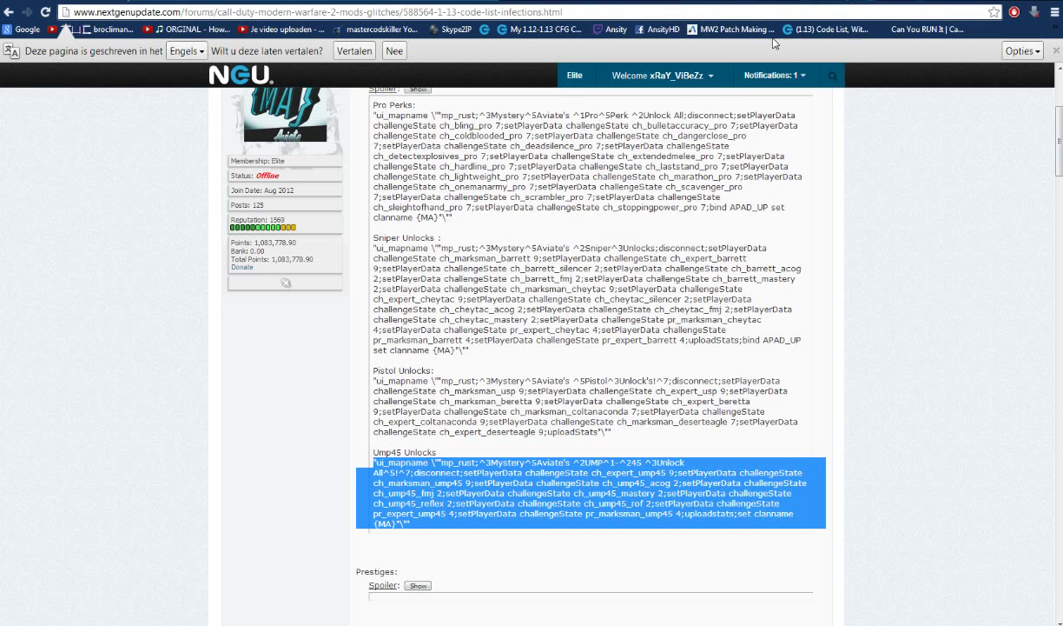
{"action": "left_click", "coordinate": [486, 32]}
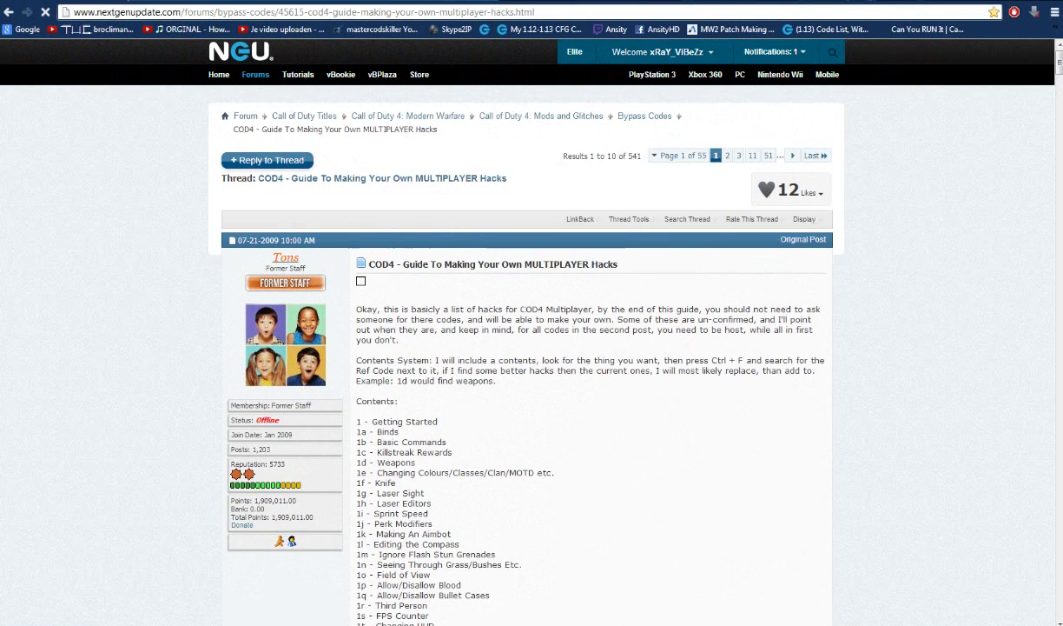
{"action": "scroll", "coordinate": [521, 348], "scroll_direction": "down", "scroll_amount": 8}
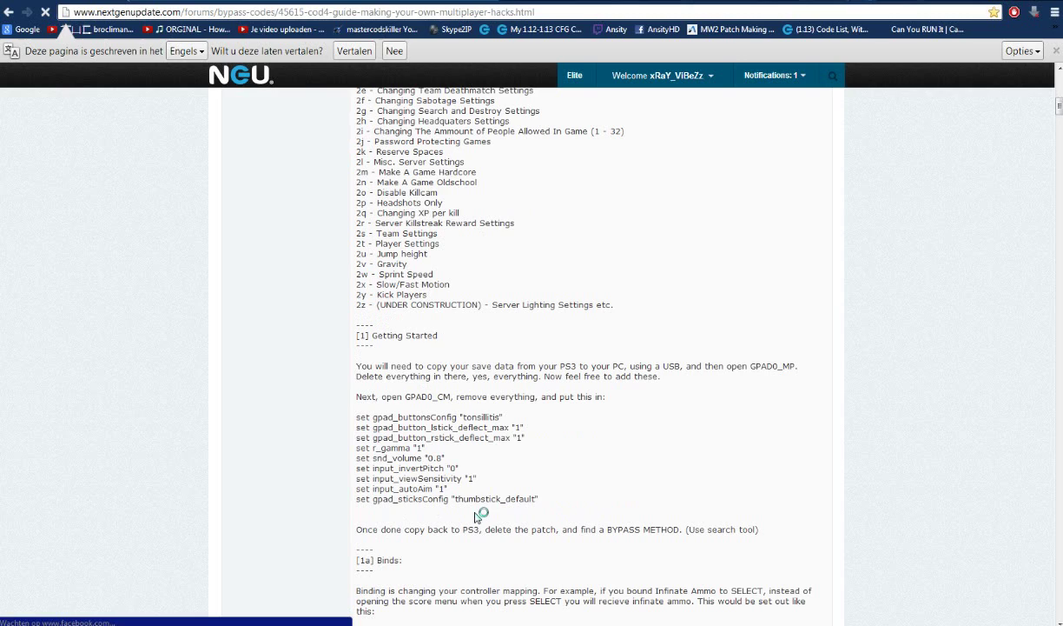
{"action": "scroll", "coordinate": [521, 348], "scroll_direction": "down", "scroll_amount": 4}
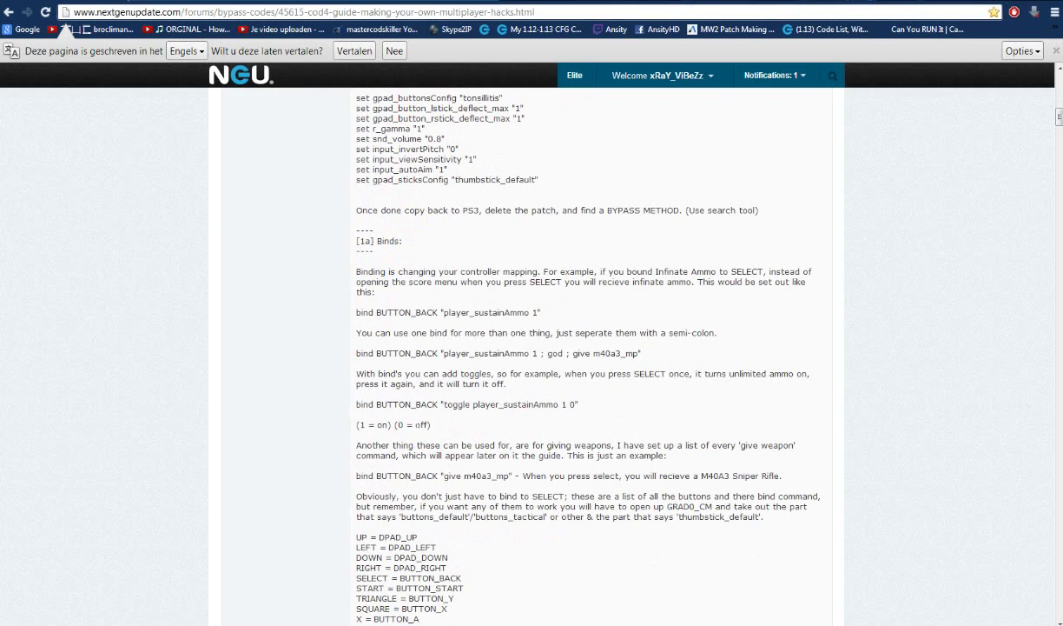
{"action": "key", "text": "ctrl+f"}
{"action": "type", "text": "binds"}
{"action": "key", "text": "Return"}
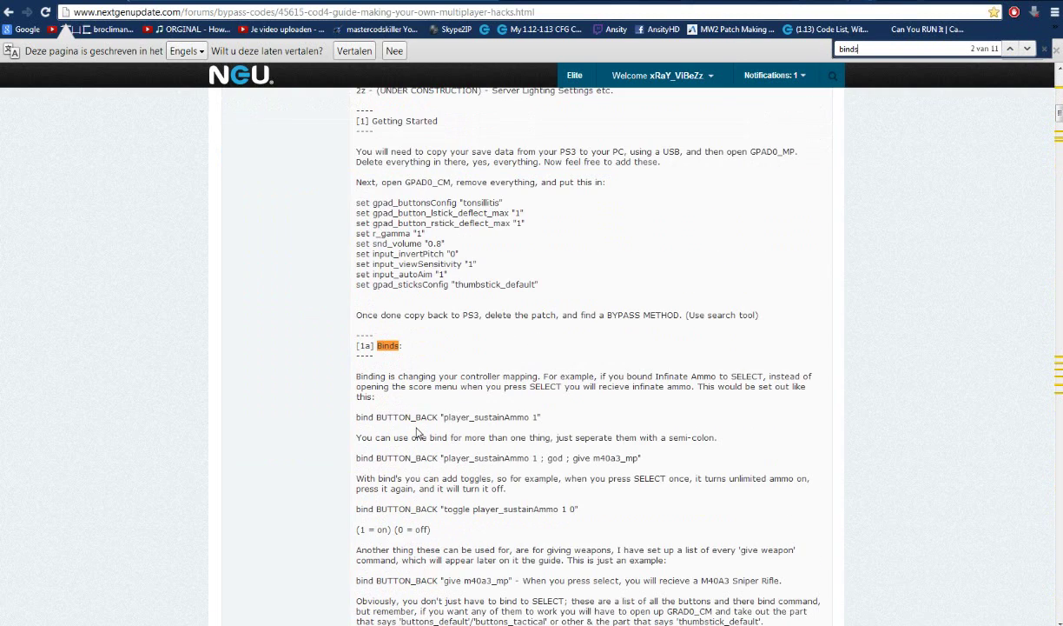
Examine the guide's list of controller buttons and their bind commands, highlighting it from L3 upward
{"action": "scroll", "coordinate": [467, 456], "scroll_direction": "down", "scroll_amount": 2}
{"action": "scroll", "coordinate": [467, 457], "scroll_direction": "down", "scroll_amount": 1}
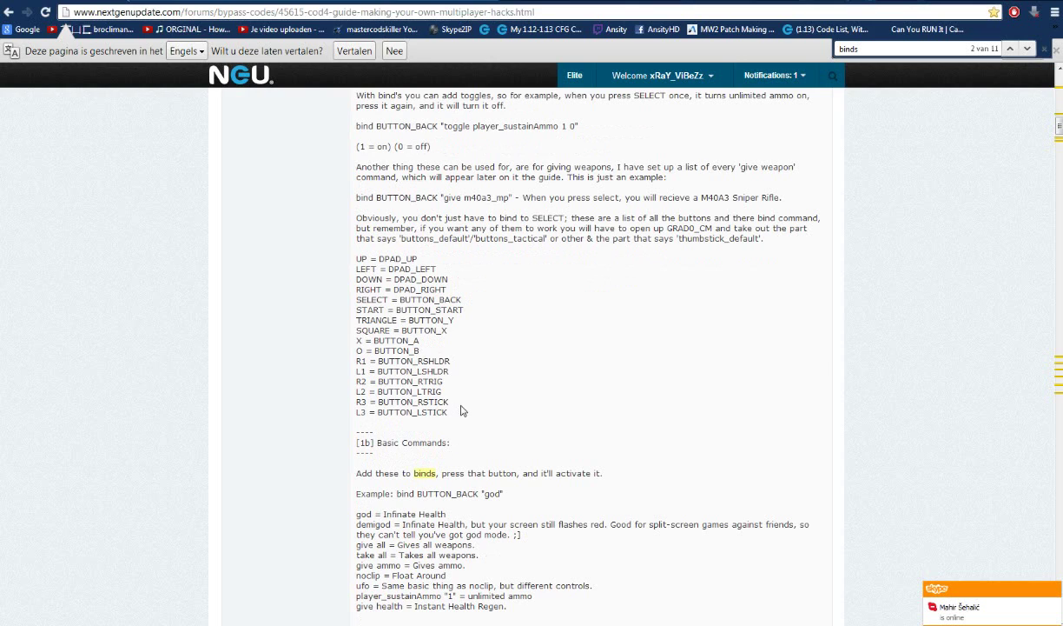
{"action": "left_click_drag", "start_coordinate": [461, 405], "coordinate": [329, 250]}
{"action": "left_click", "coordinate": [323, 240]}
Open the bookmarked My 1.12-1.13 CFG Code List thread at its Menu Mod Codes 1 page
{"action": "left_click", "coordinate": [560, 32]}
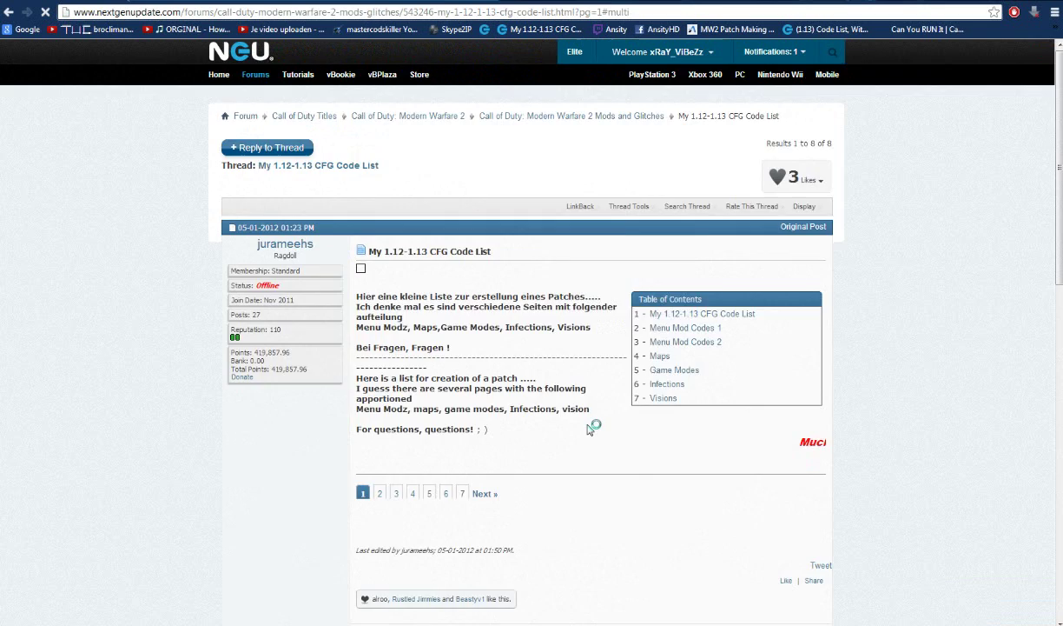
{"action": "scroll", "coordinate": [565, 382], "scroll_direction": "down", "scroll_amount": 3}
{"action": "scroll", "coordinate": [551, 339], "scroll_direction": "up", "scroll_amount": 1}
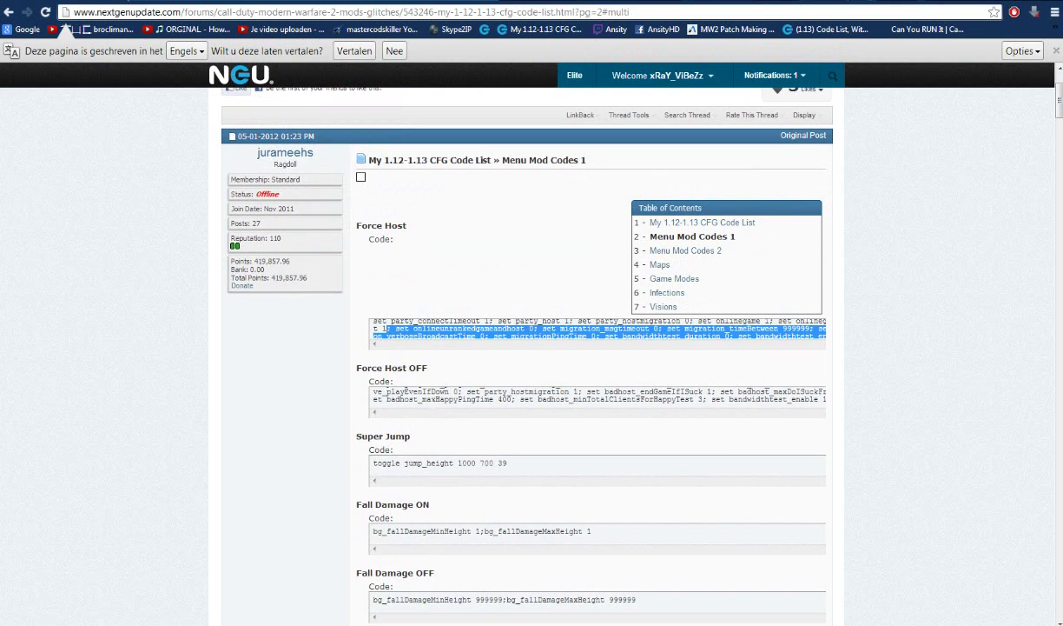
Examine the Force Host OFF, Super Jump and Fall Damage codes, highlighting them in turn
{"action": "left_click_drag", "start_coordinate": [407, 391], "coordinate": [512, 399]}
{"action": "left_click", "coordinate": [541, 460]}
{"action": "left_click_drag", "start_coordinate": [549, 459], "coordinate": [341, 439]}
{"action": "left_click_drag", "start_coordinate": [605, 539], "coordinate": [371, 532]}
{"action": "scroll", "coordinate": [529, 531], "scroll_direction": "down", "scroll_amount": 3}
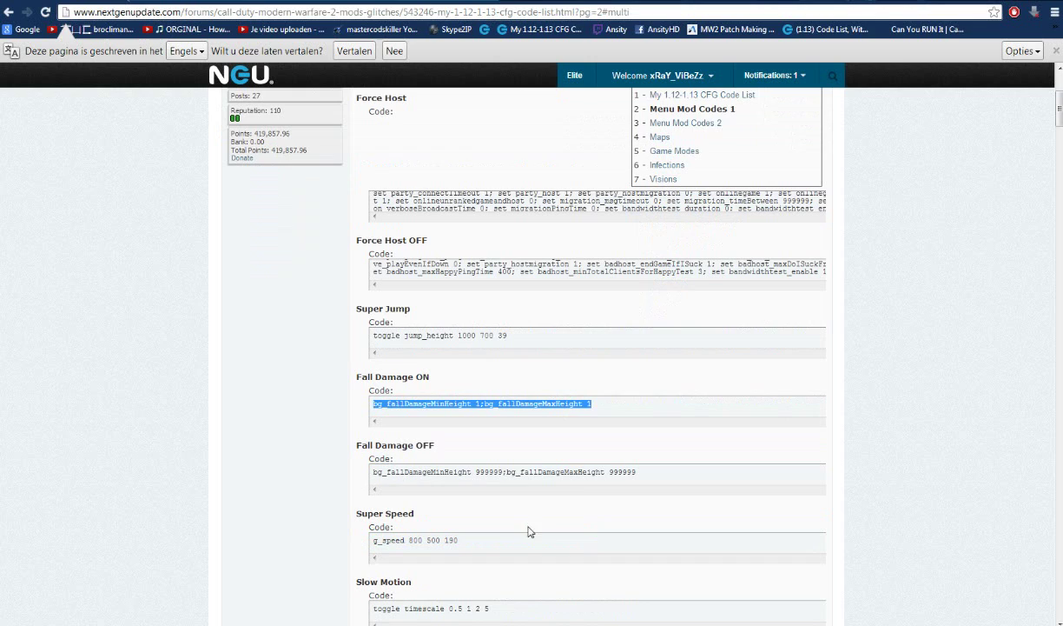
Examine the God Mode ON and God Mode OFF codes, highlighting each one
{"action": "scroll", "coordinate": [600, 470], "scroll_direction": "down", "scroll_amount": 5}
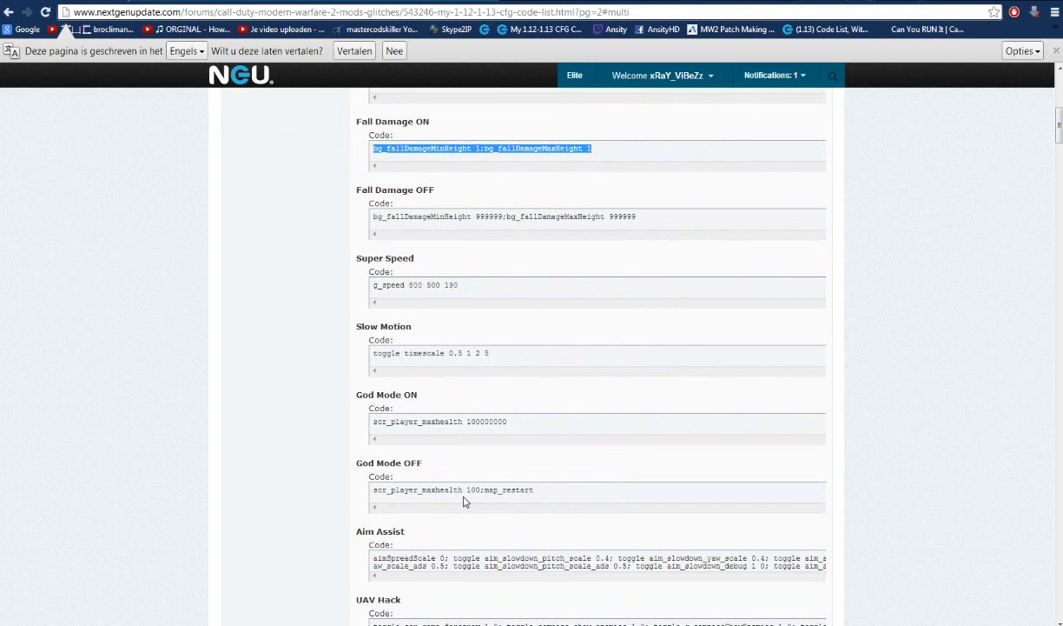
{"action": "left_click_drag", "start_coordinate": [509, 421], "coordinate": [352, 405]}
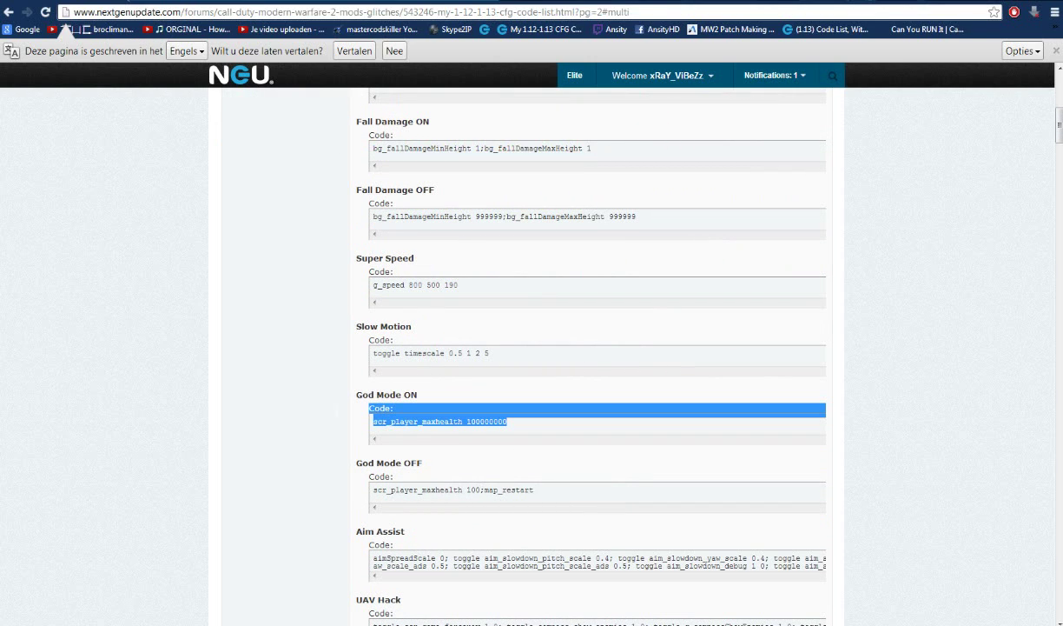
{"action": "left_click_drag", "start_coordinate": [534, 489], "coordinate": [332, 491]}
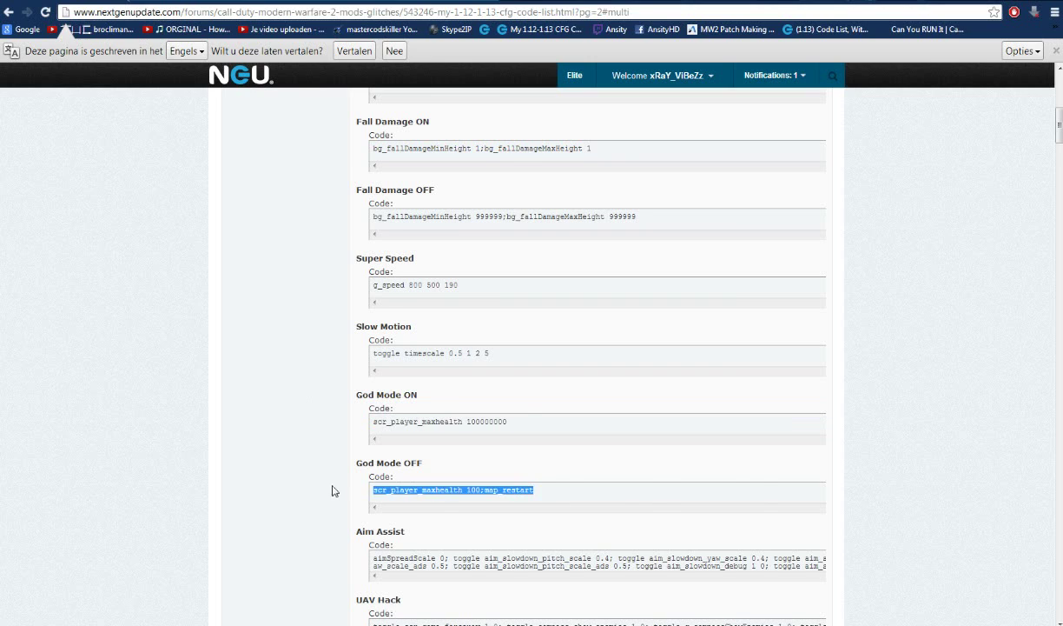
{"action": "scroll", "coordinate": [378, 530], "scroll_direction": "down", "scroll_amount": 2}
{"action": "scroll", "coordinate": [402, 558], "scroll_direction": "down", "scroll_amount": 3}
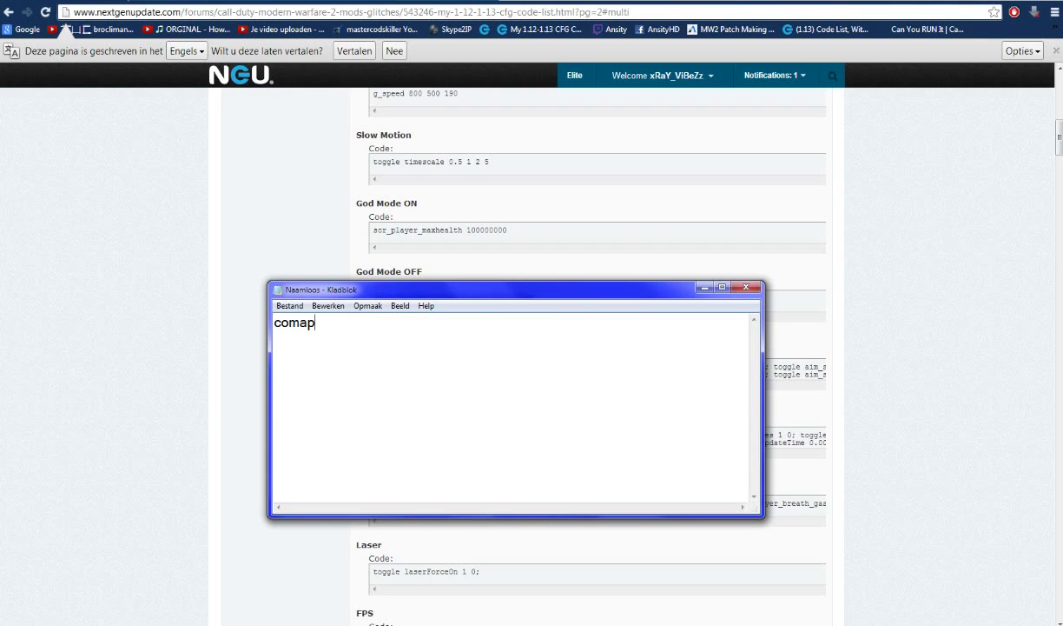
Delete the text "comap" from the untitled note and minimize its window
{"action": "key", "text": "BackSpace"}
{"action": "key", "text": "BackSpace"}
{"action": "key", "text": "BackSpace"}
{"action": "key", "text": "BackSpace"}
{"action": "key", "text": "BackSpace"}
{"action": "left_click", "coordinate": [203, 419]}
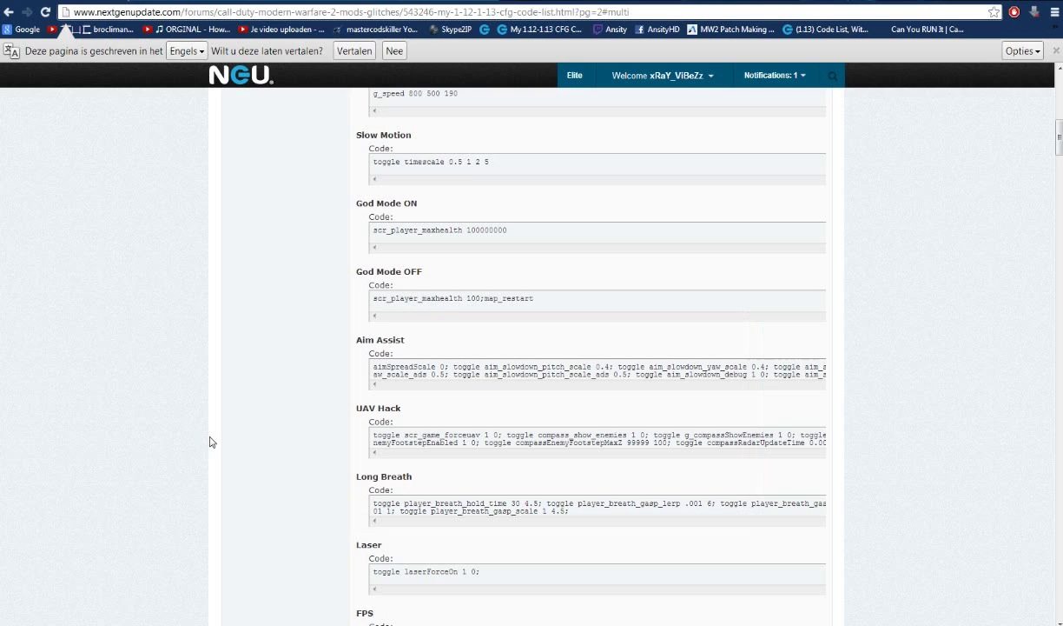
{"action": "key", "text": "alt+Tab"}
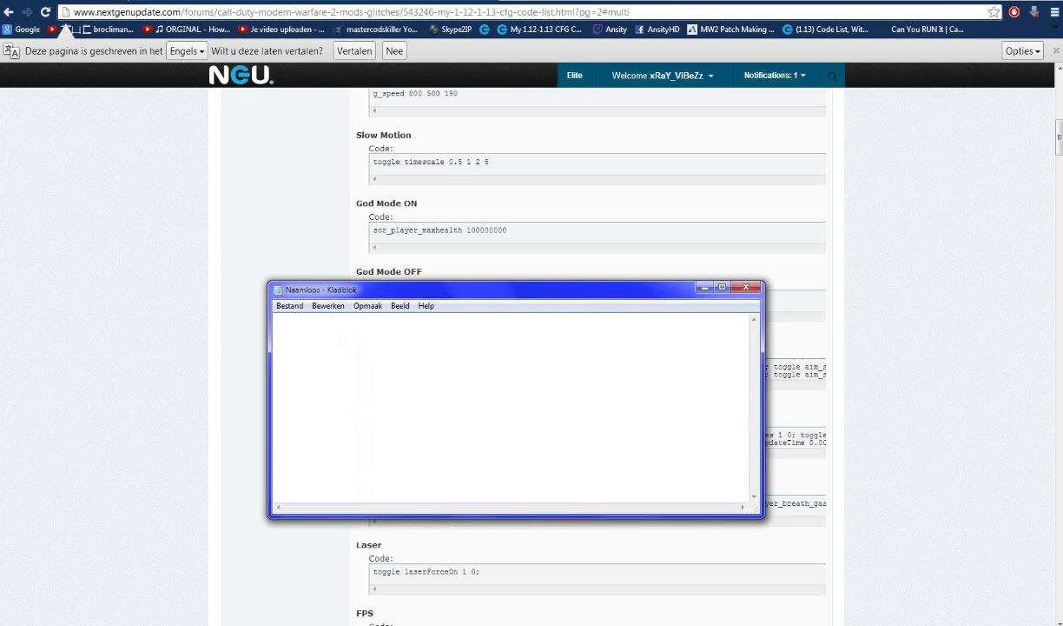
{"action": "left_click", "coordinate": [703, 287]}
Look through the remaining Menu Mod Codes 1 entries down to the Ranked Match code
{"action": "scroll", "coordinate": [584, 361], "scroll_direction": "down", "scroll_amount": 3}
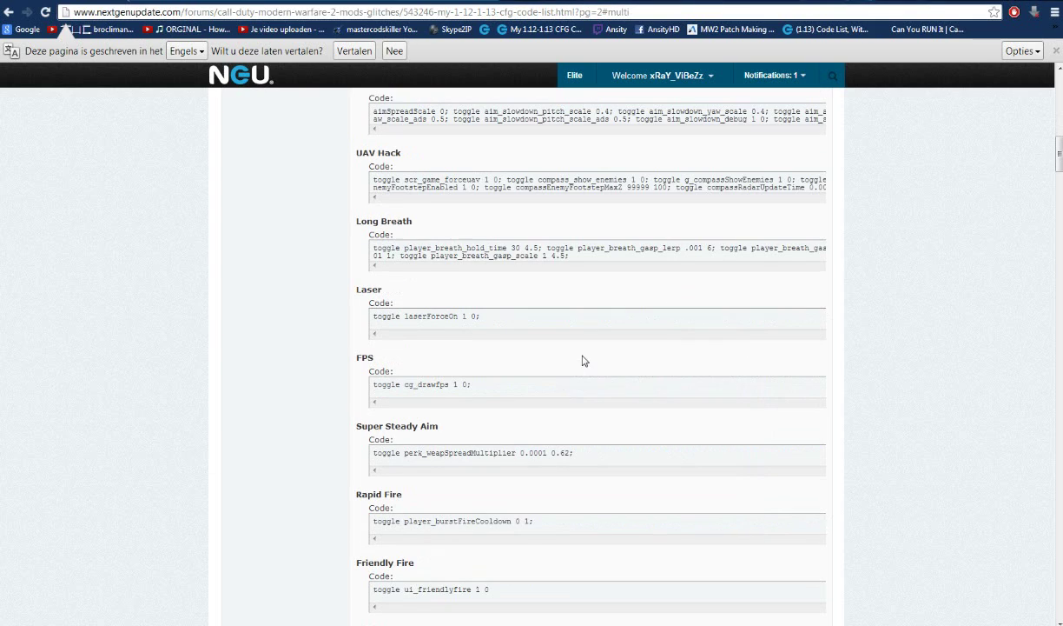
{"action": "scroll", "coordinate": [550, 340], "scroll_direction": "down", "scroll_amount": 10}
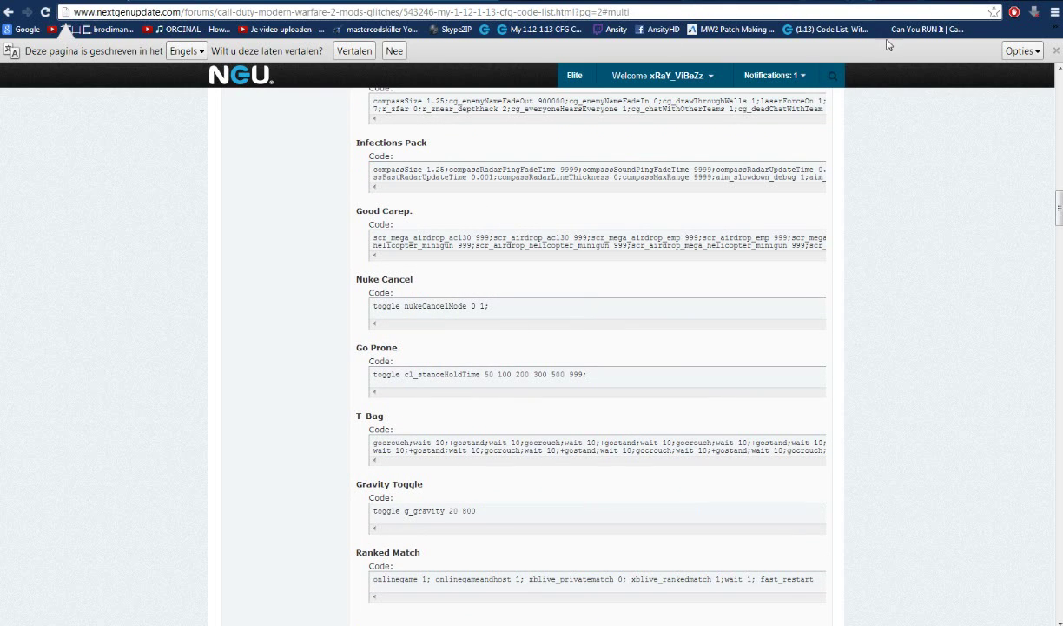
Open the bookmarked MW2 Patch Making thread and look through its CFG codes down to the Prestiges section
{"action": "left_click", "coordinate": [730, 29]}
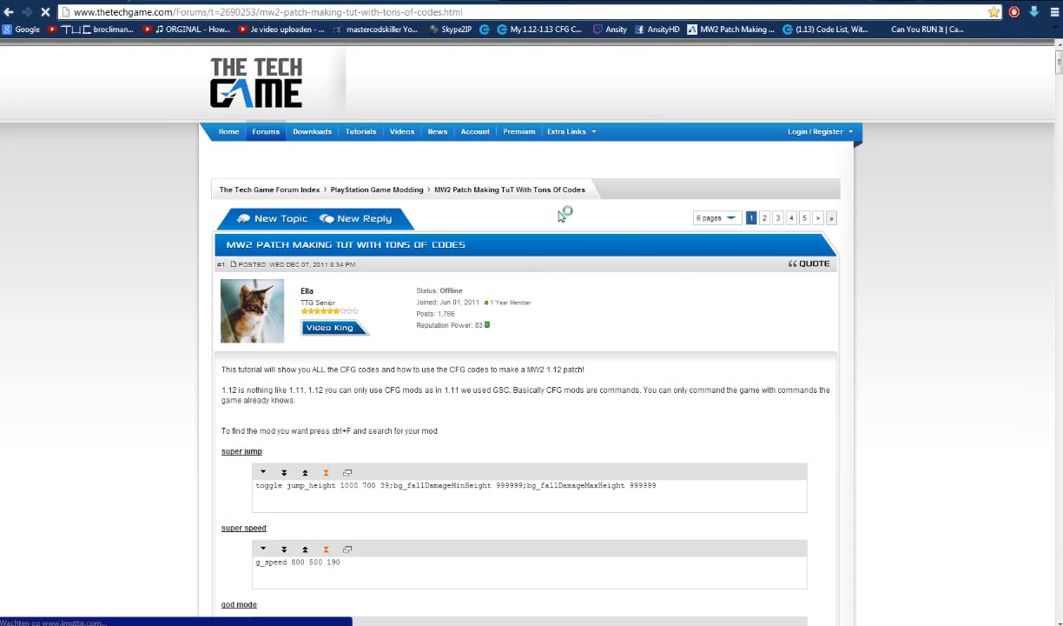
{"action": "scroll", "coordinate": [521, 191], "scroll_direction": "down", "scroll_amount": 1}
{"action": "scroll", "coordinate": [233, 439], "scroll_direction": "down", "scroll_amount": 12}
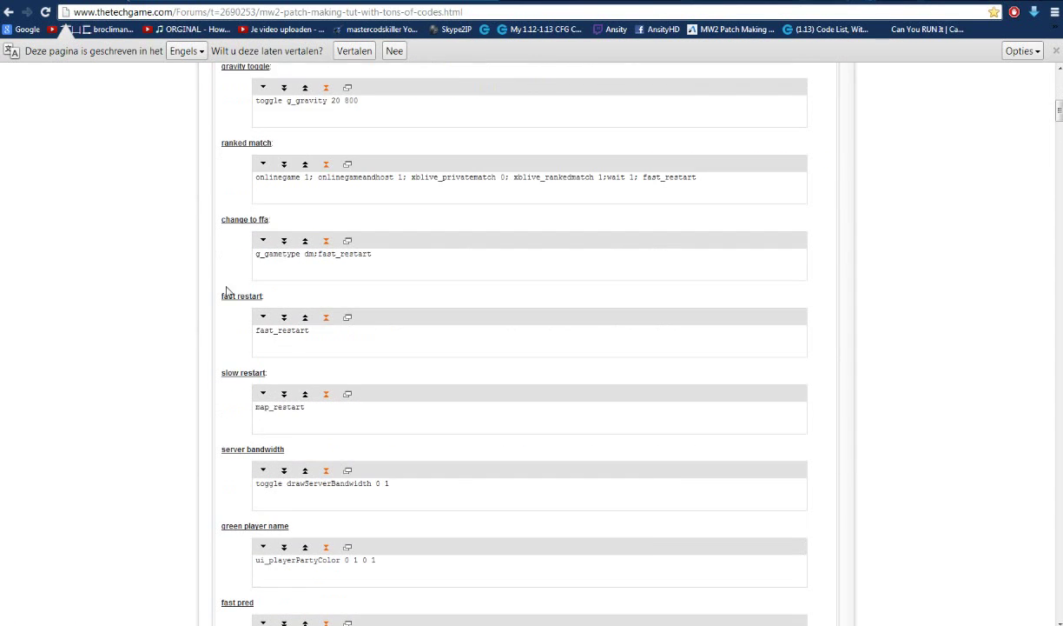
{"action": "scroll", "coordinate": [185, 555], "scroll_direction": "down", "scroll_amount": 20}
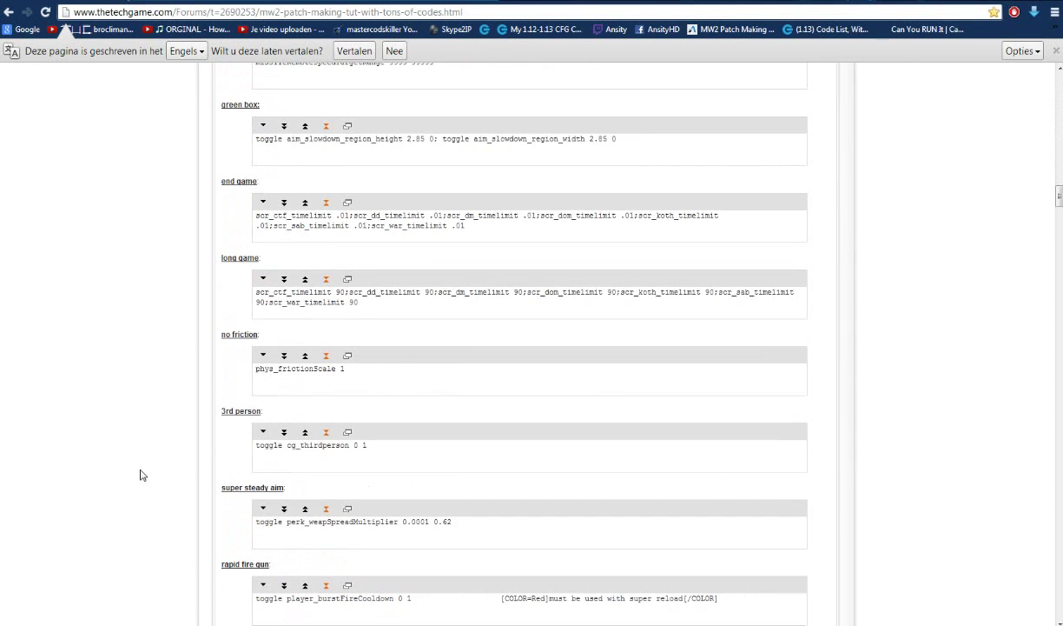
{"action": "scroll", "coordinate": [146, 457], "scroll_direction": "down", "scroll_amount": 10}
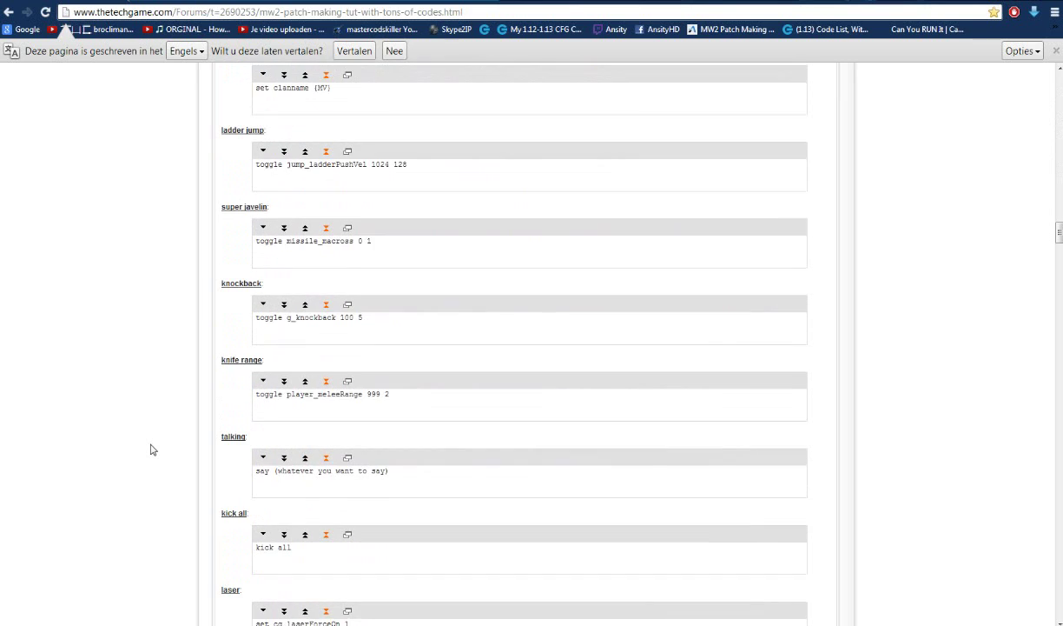
{"action": "scroll", "coordinate": [150, 435], "scroll_direction": "down", "scroll_amount": 9}
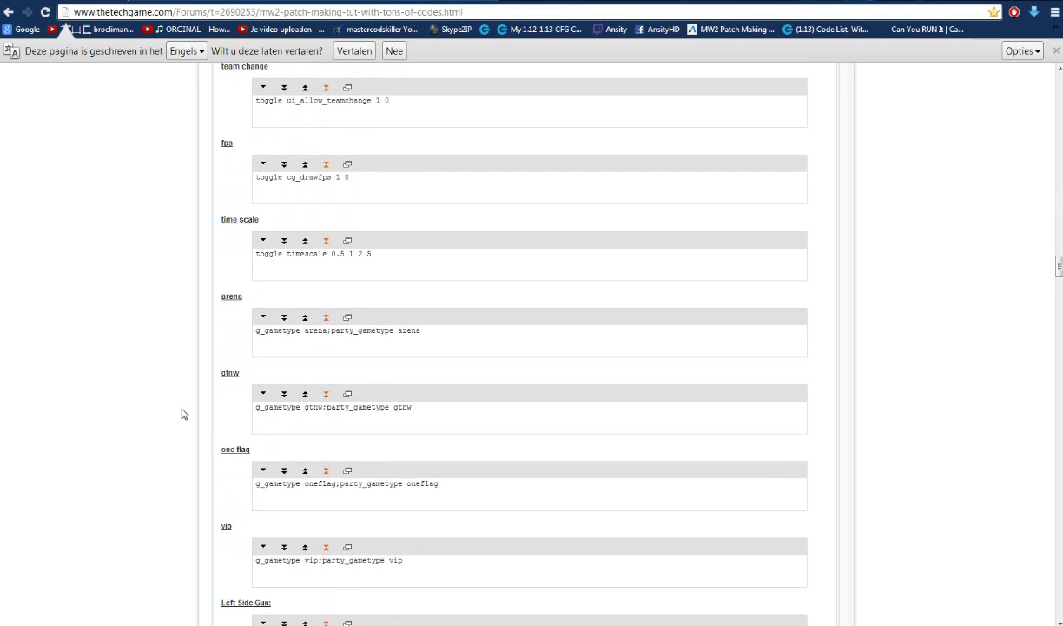
{"action": "scroll", "coordinate": [180, 412], "scroll_direction": "down", "scroll_amount": 7}
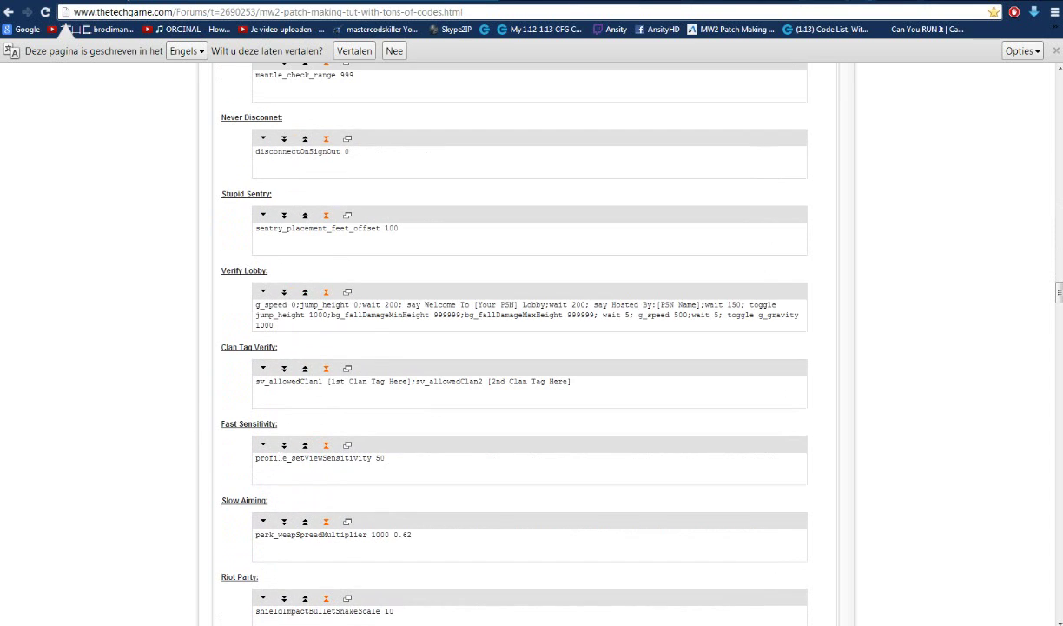
{"action": "scroll", "coordinate": [277, 464], "scroll_direction": "down", "scroll_amount": 2}
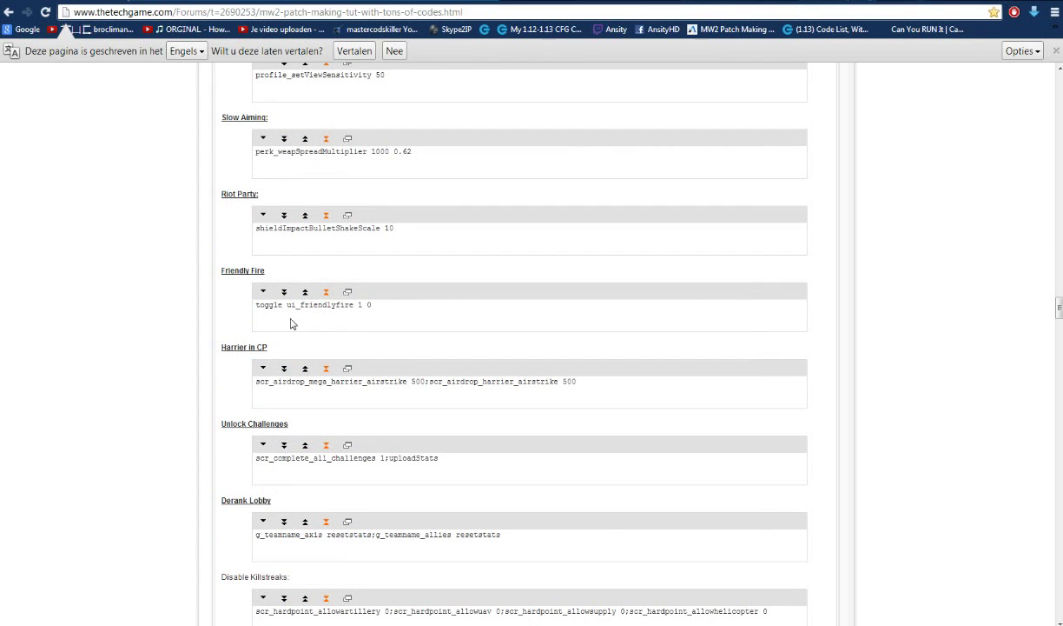
{"action": "scroll", "coordinate": [256, 401], "scroll_direction": "down", "scroll_amount": 7}
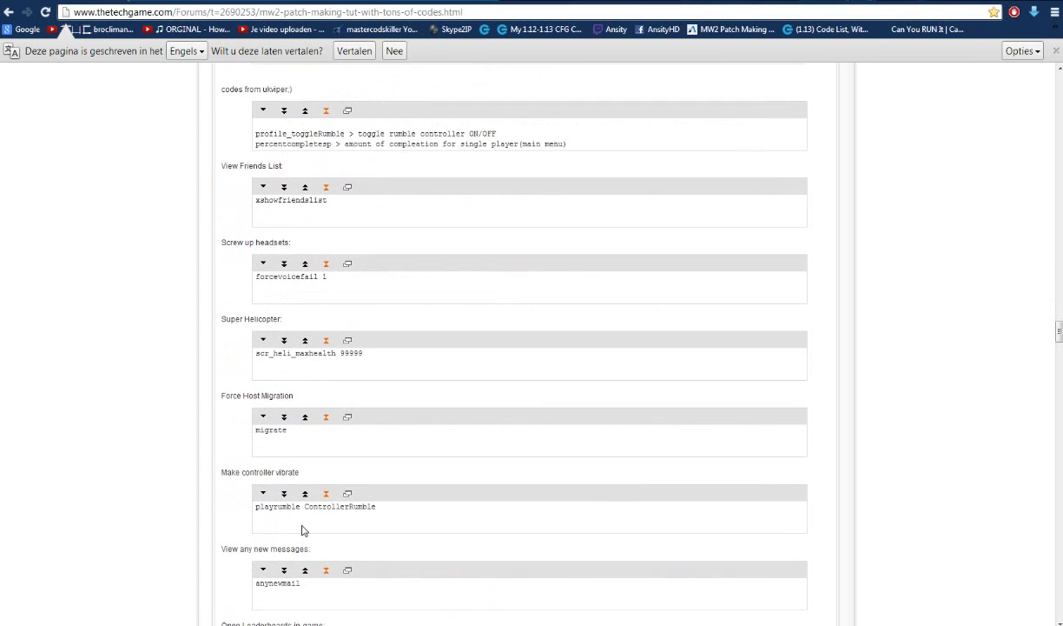
{"action": "scroll", "coordinate": [303, 527], "scroll_direction": "down", "scroll_amount": 8}
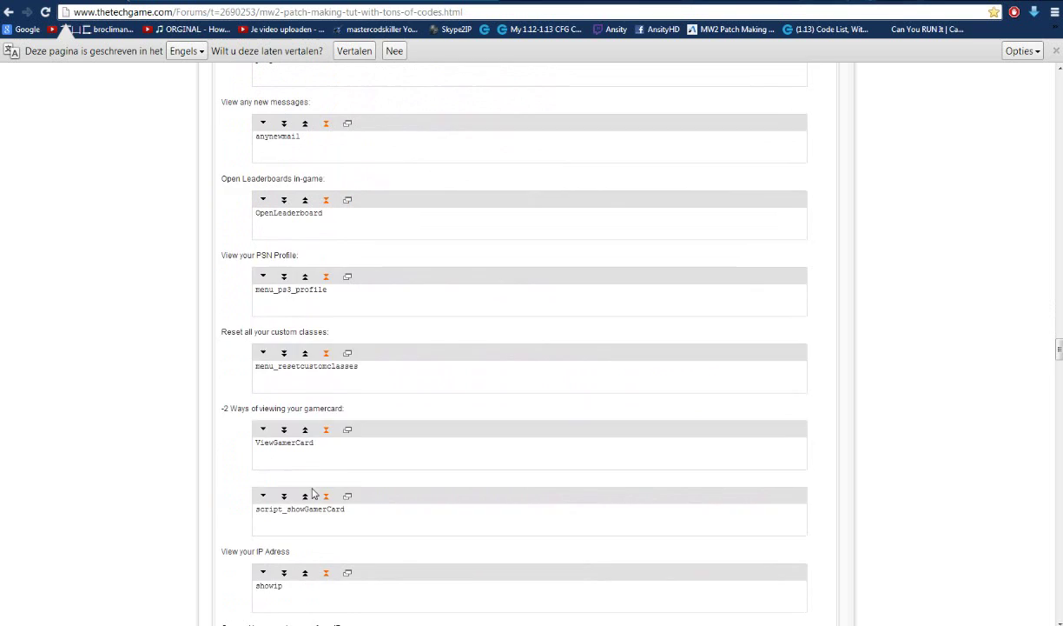
{"action": "scroll", "coordinate": [313, 494], "scroll_direction": "down", "scroll_amount": 2}
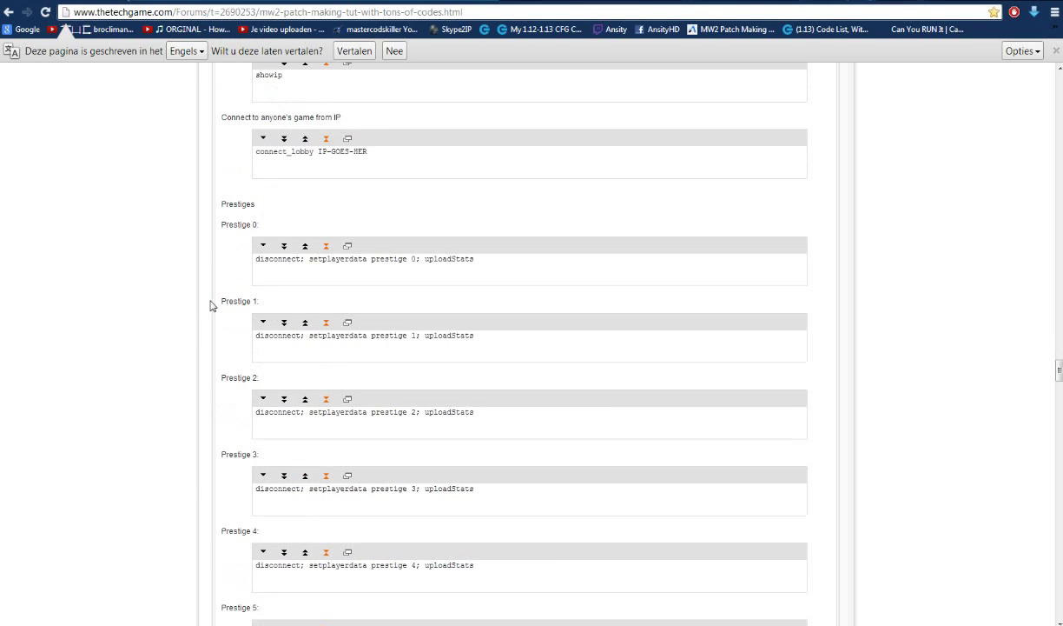
Examine the code for connecting to a game by IP, then the Prestiges, Maps and DVARS sections and the start of the patch tutorial
{"action": "scroll", "coordinate": [210, 304], "scroll_direction": "up", "scroll_amount": 1}
{"action": "mouse_move", "coordinate": [365, 183]}
{"action": "left_mouse_down"}
{"action": "mouse_move", "coordinate": [217, 174]}
{"action": "mouse_move", "coordinate": [352, 184]}
{"action": "left_mouse_up"}
{"action": "scroll", "coordinate": [329, 468], "scroll_direction": "down", "scroll_amount": 15}
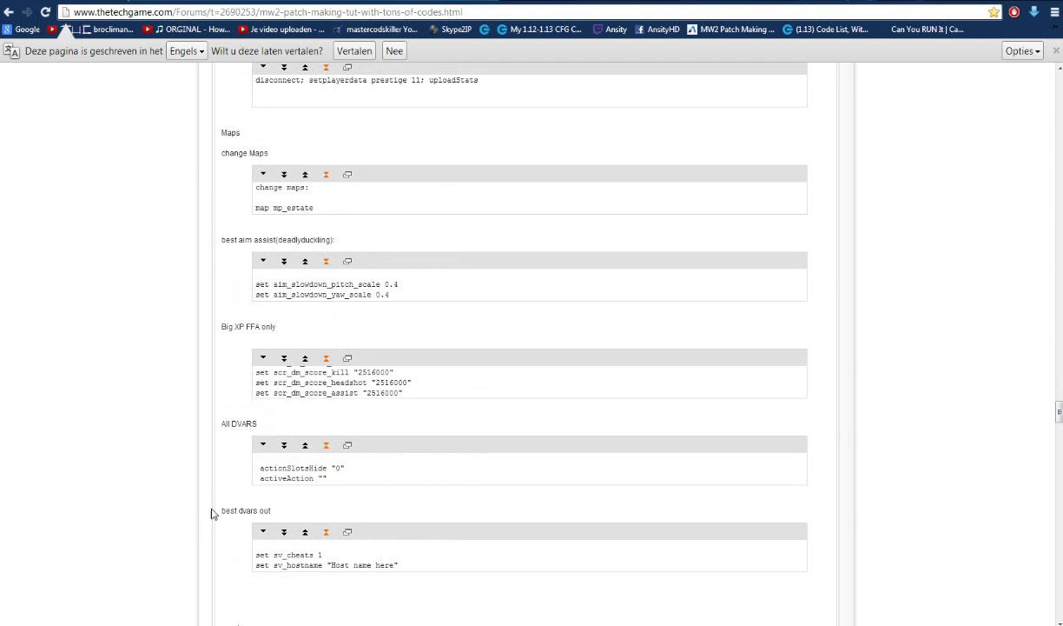
{"action": "scroll", "coordinate": [214, 504], "scroll_direction": "down", "scroll_amount": 2}
{"action": "scroll", "coordinate": [263, 427], "scroll_direction": "down", "scroll_amount": 5}
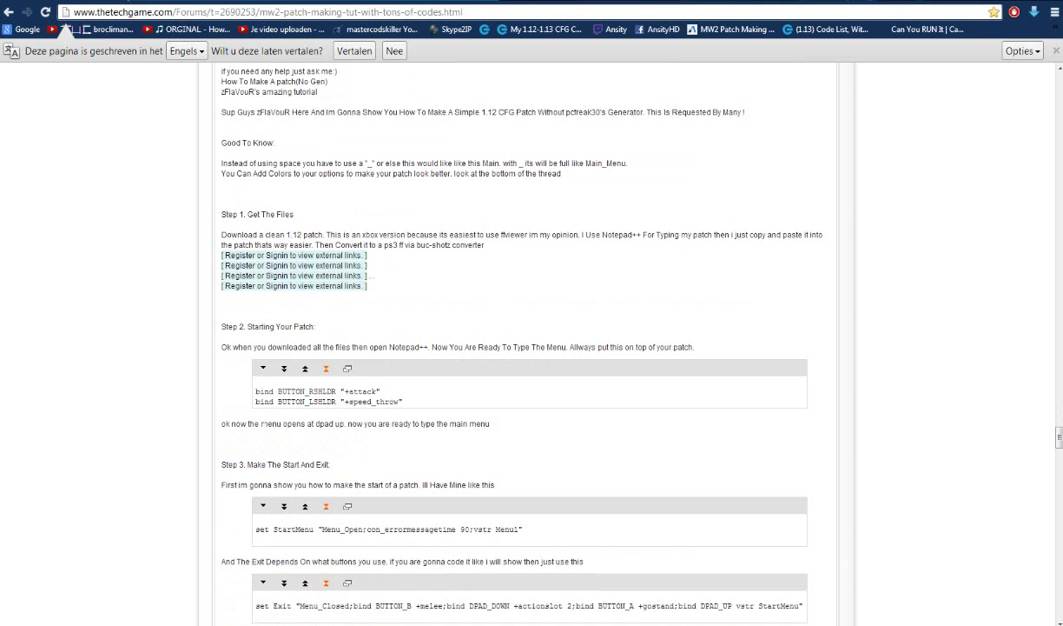
{"action": "scroll", "coordinate": [264, 427], "scroll_direction": "up", "scroll_amount": 5}
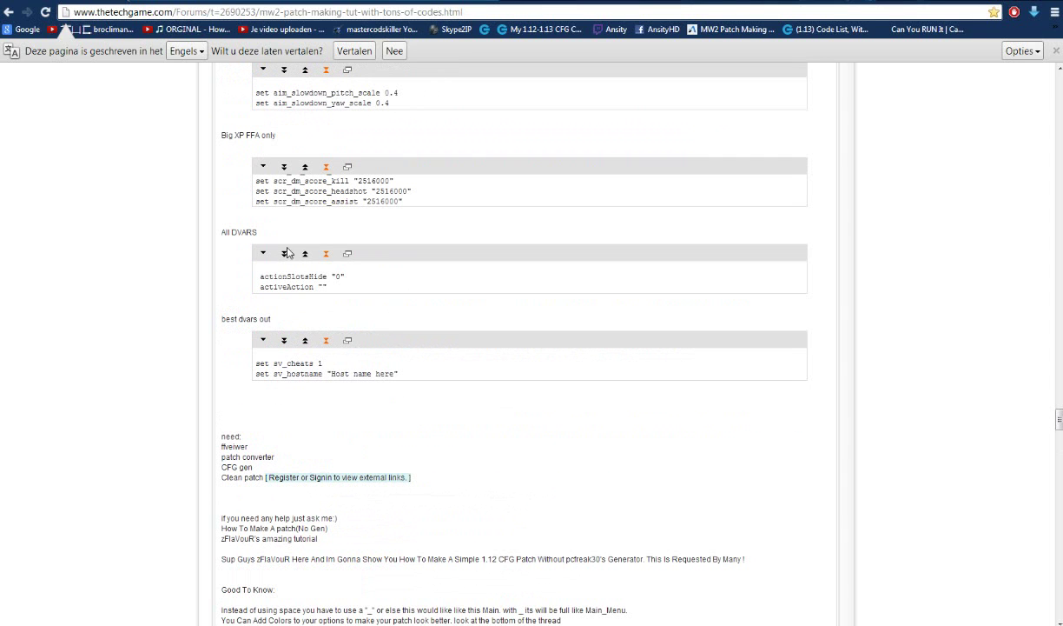
View the All DVARS code as plain text in a maximized window, look through its entries and close that window
{"action": "left_click", "coordinate": [348, 255]}
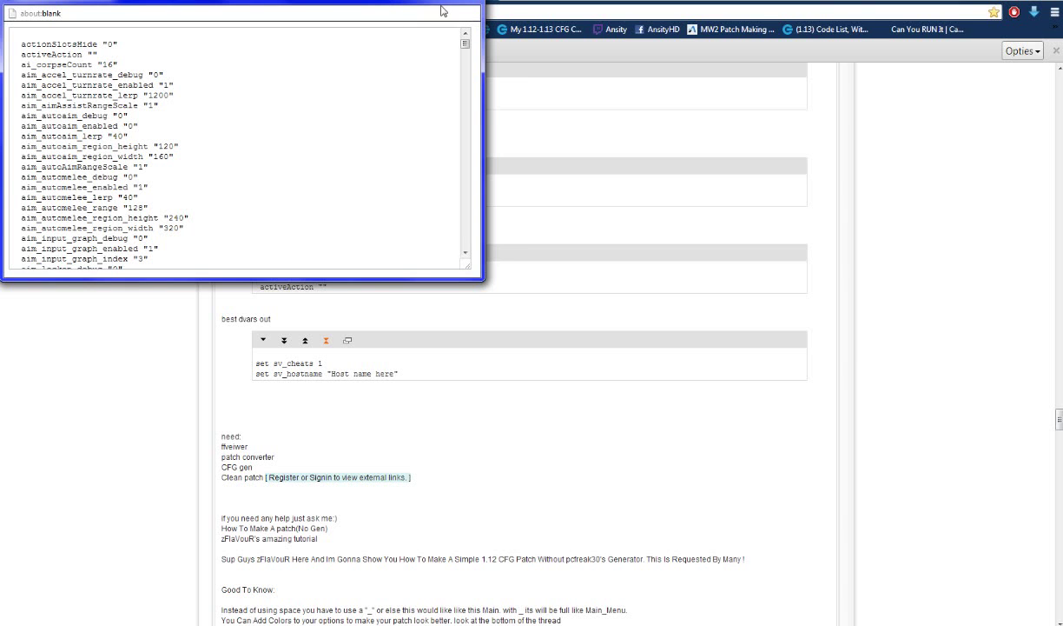
{"action": "left_click_drag", "start_coordinate": [441, 10], "coordinate": [513, 105]}
{"action": "left_click", "coordinate": [491, 89]}
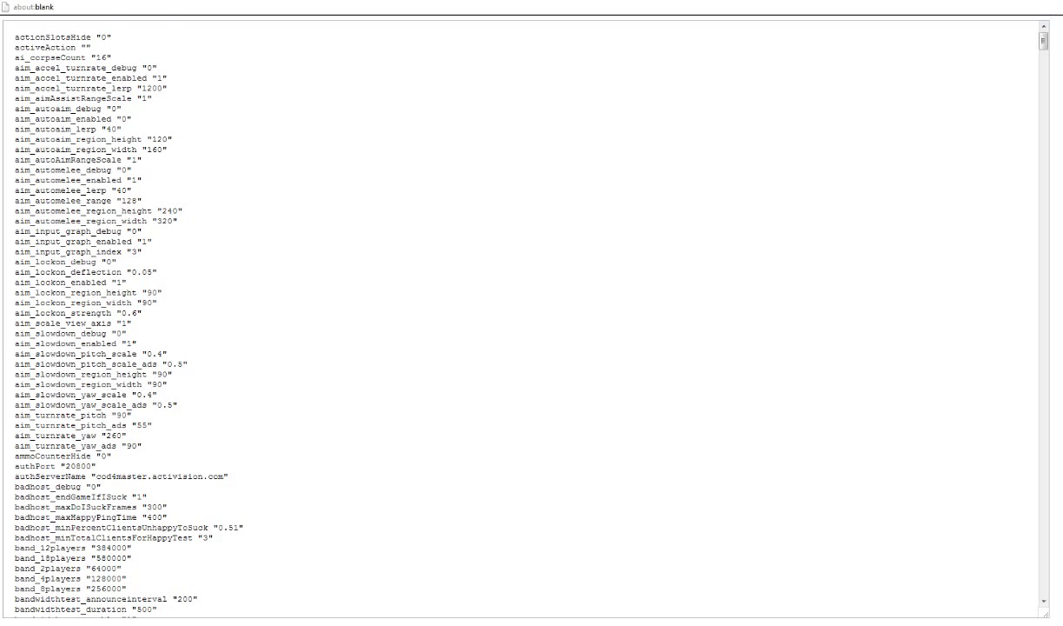
{"action": "scroll", "coordinate": [521, 318], "scroll_direction": "down", "scroll_amount": 6}
{"action": "scroll", "coordinate": [522, 318], "scroll_direction": "up", "scroll_amount": 2}
{"action": "scroll", "coordinate": [522, 318], "scroll_direction": "down", "scroll_amount": 5}
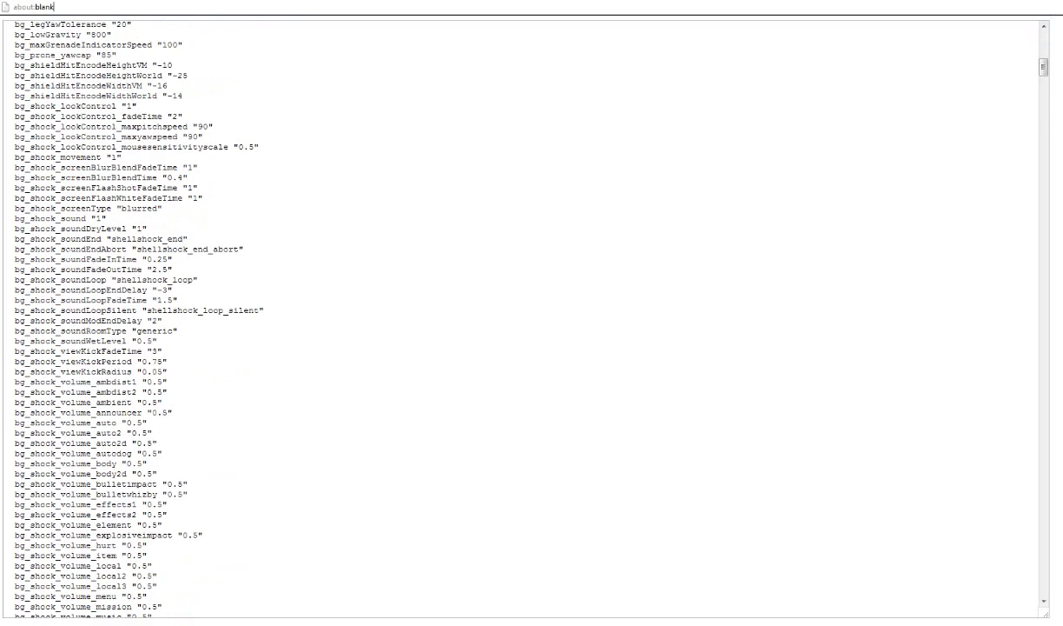
{"action": "scroll", "coordinate": [521, 317], "scroll_direction": "down", "scroll_amount": 20}
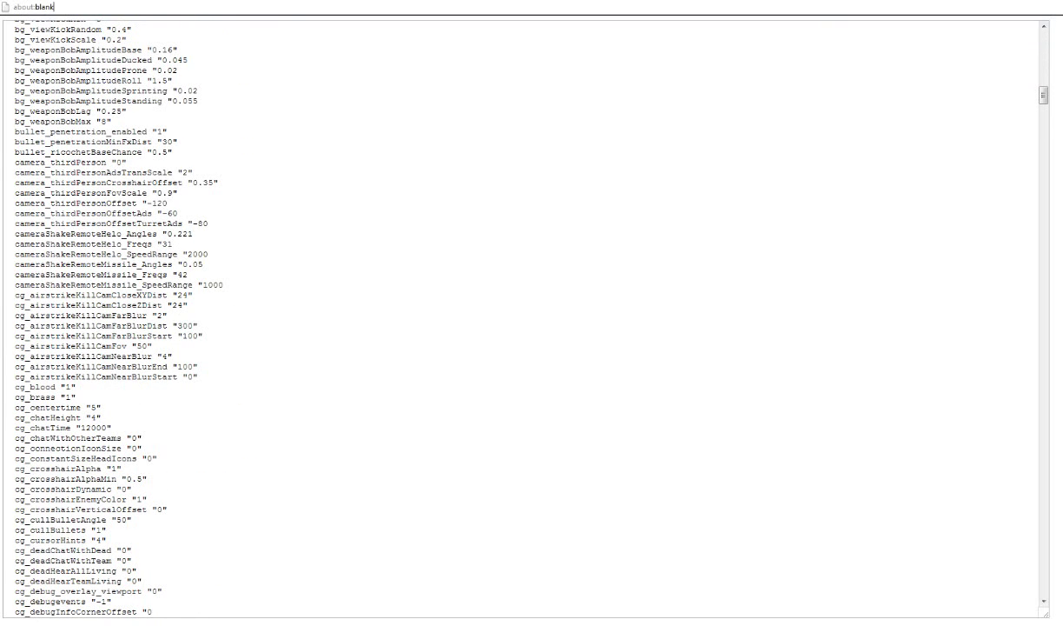
{"action": "mouse_move", "coordinate": [204, 555]}
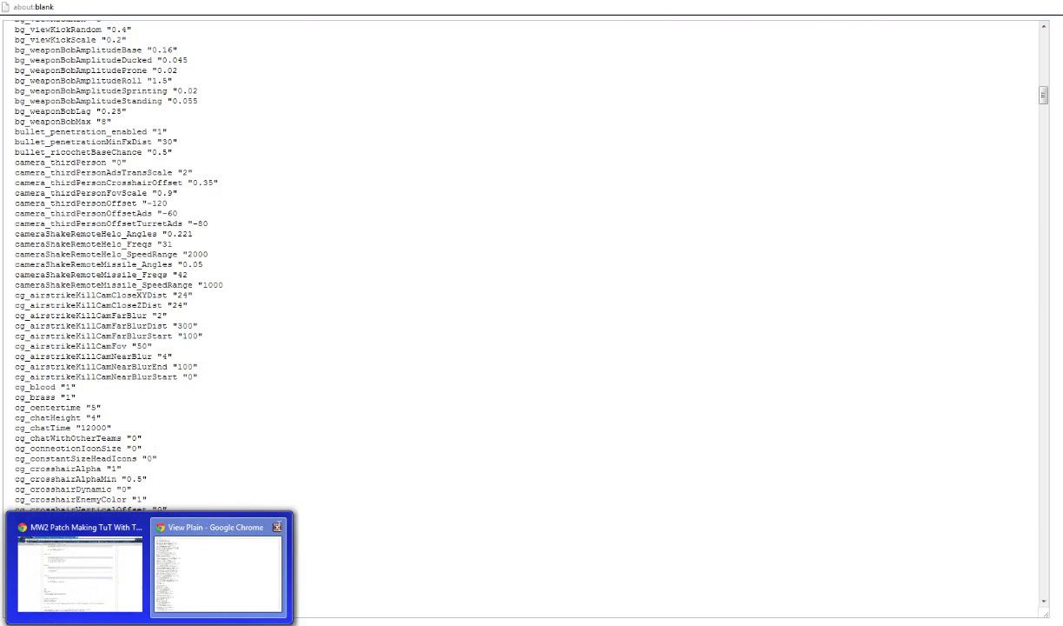
{"action": "left_click", "coordinate": [278, 527]}
Search the thread page for "xfrie", clear the search text and look over the prestige codes
{"action": "scroll", "coordinate": [162, 391], "scroll_direction": "up", "scroll_amount": 7}
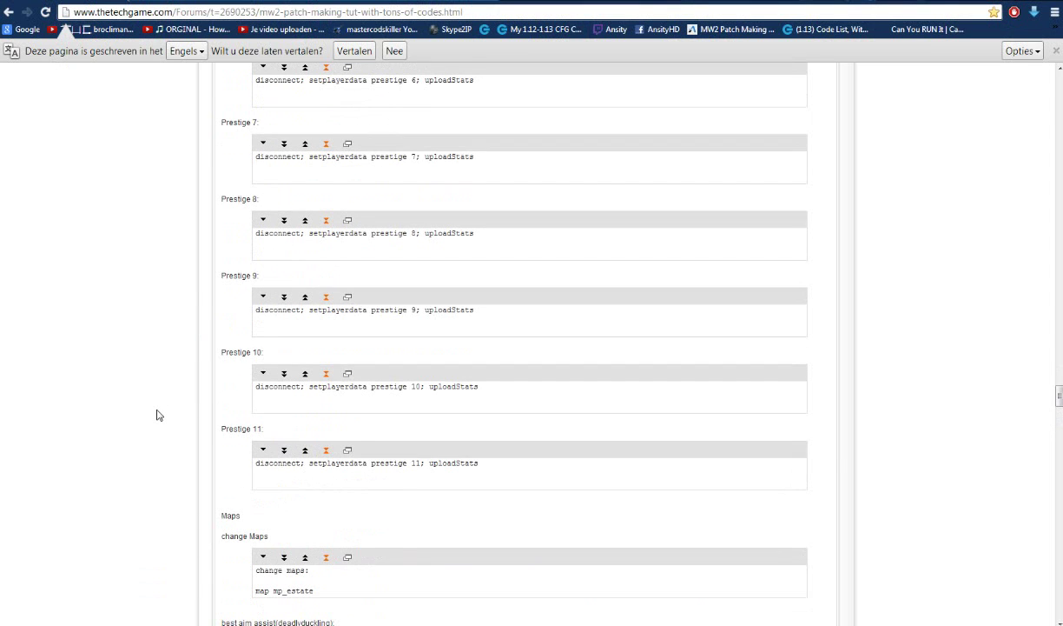
{"action": "key", "text": "ctrl+f"}
{"action": "type", "text": "xfr"}
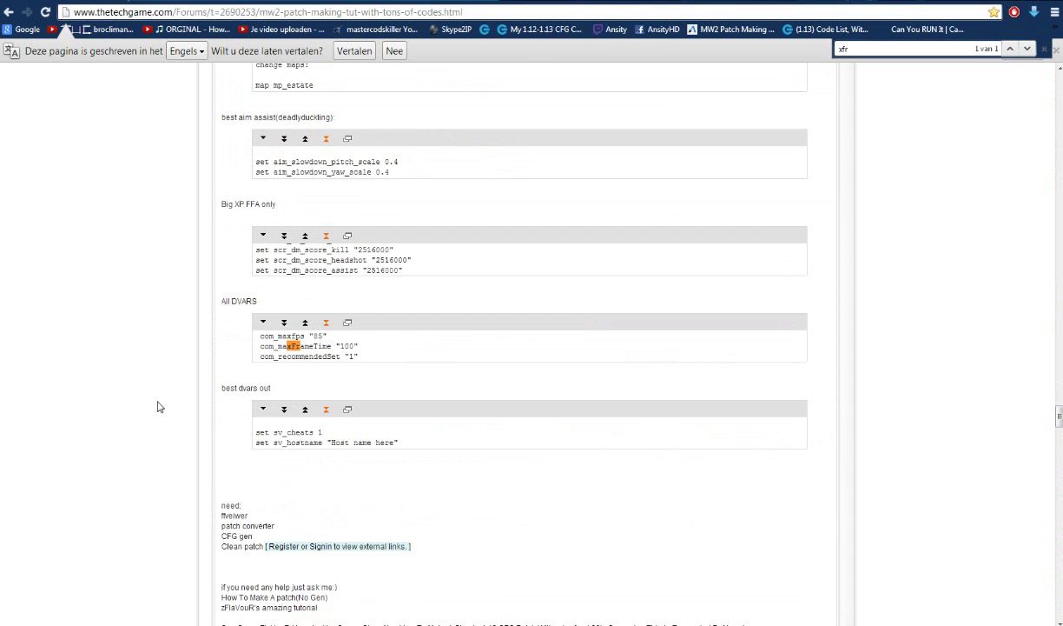
{"action": "type", "text": "ie"}
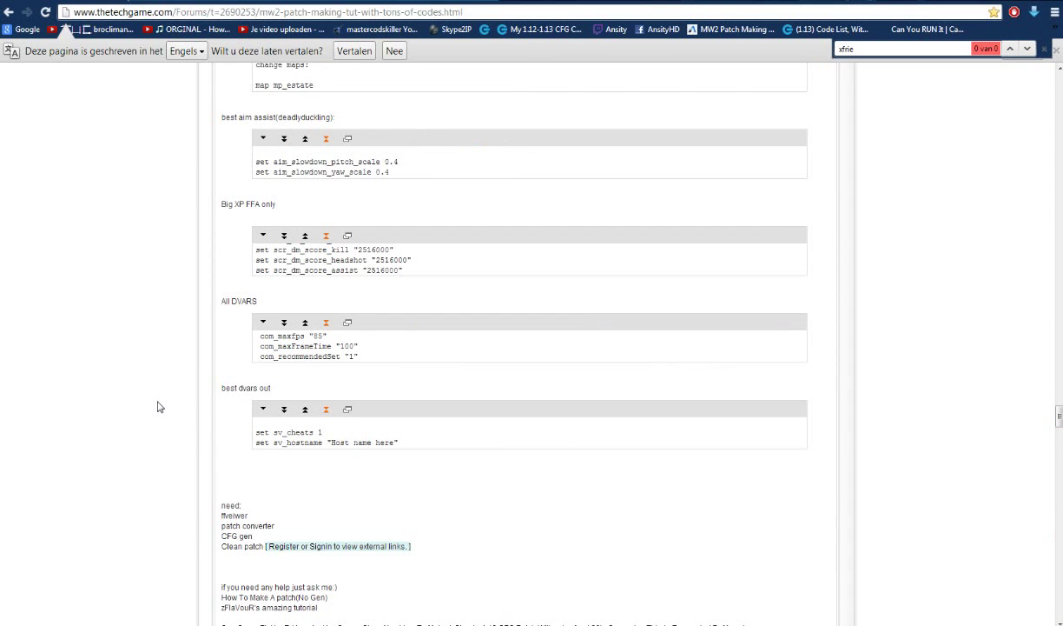
{"action": "key", "text": "BackSpace"}
{"action": "key", "text": "BackSpace"}
{"action": "key", "text": "BackSpace"}
{"action": "key", "text": "BackSpace"}
{"action": "scroll", "coordinate": [241, 394], "scroll_direction": "down", "scroll_amount": 10}
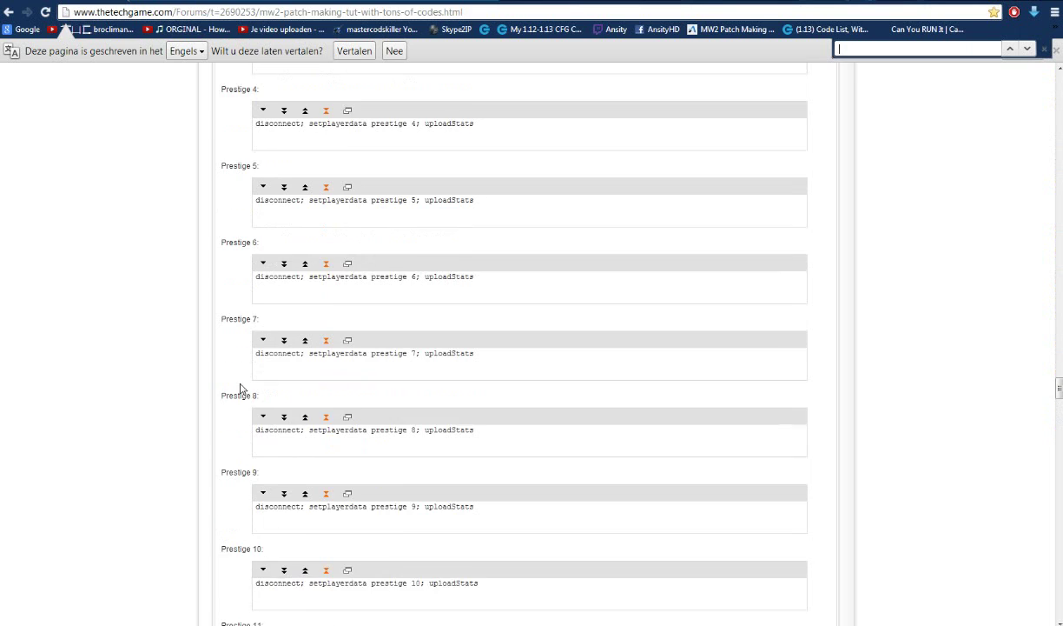
Close the empty untitled Notepad window and open buttons_default.cfg from the desktop
{"action": "key", "text": "alt+Tab"}
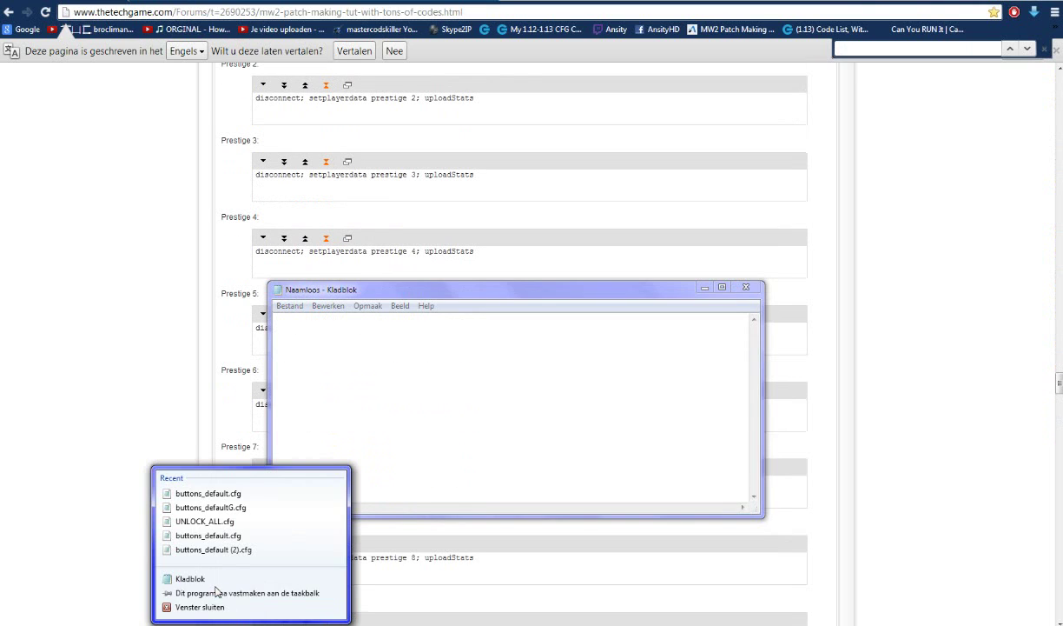
{"action": "left_click", "coordinate": [200, 607]}
{"action": "key", "text": "super+d"}
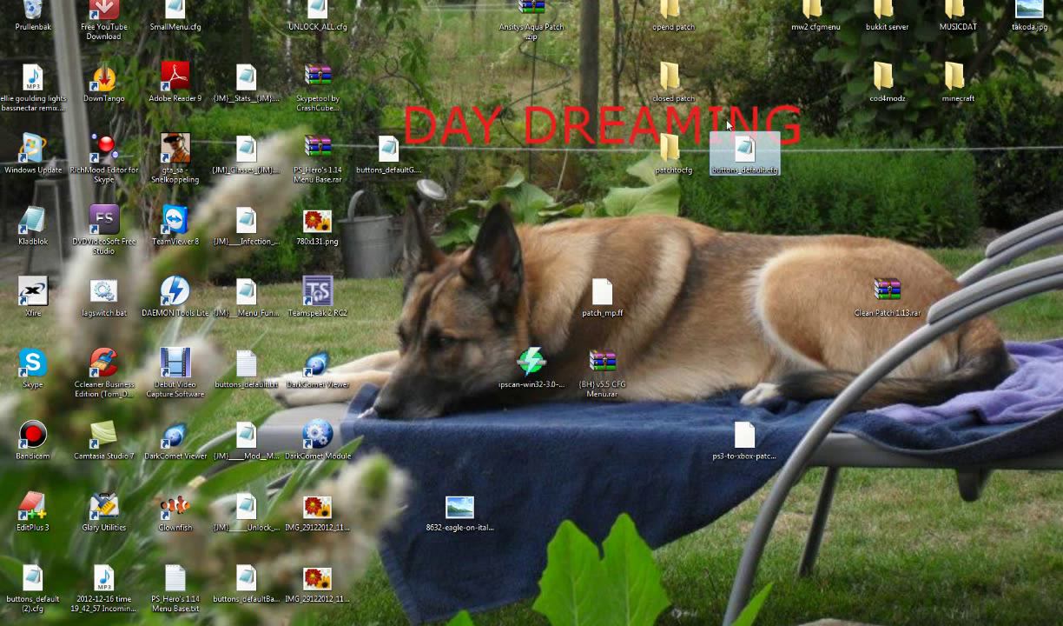
{"action": "double_click", "coordinate": [743, 147]}
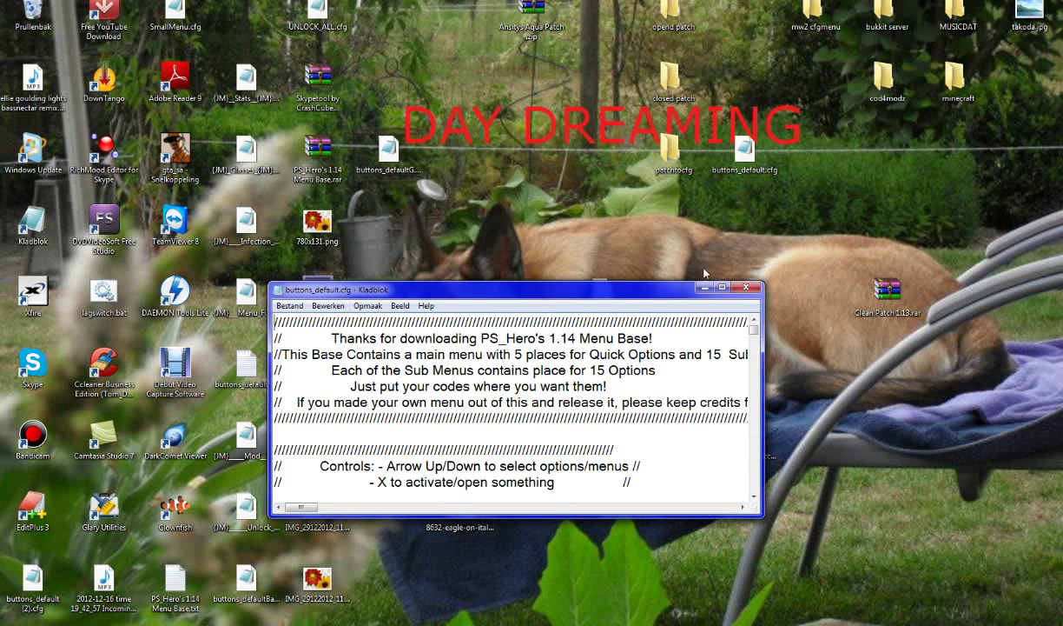
Search buttons_default.cfg for "open friend"
{"action": "key", "text": "ctrl+f"}
{"action": "type", "text": "op"}
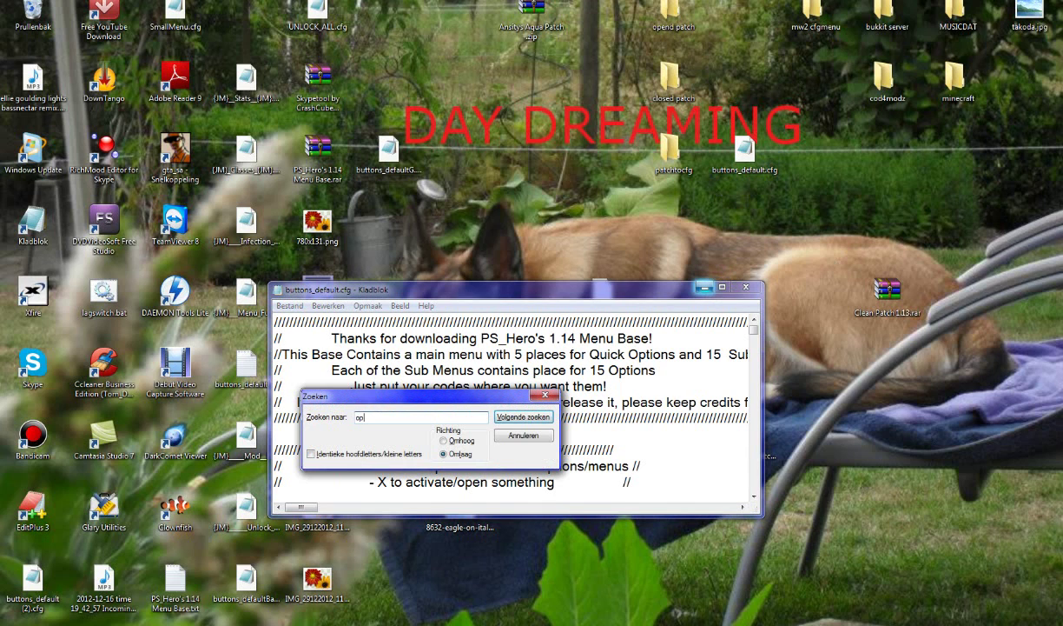
{"action": "type", "text": "z"}
{"action": "key", "text": "BackSpace"}
{"action": "type", "text": "en friend"}
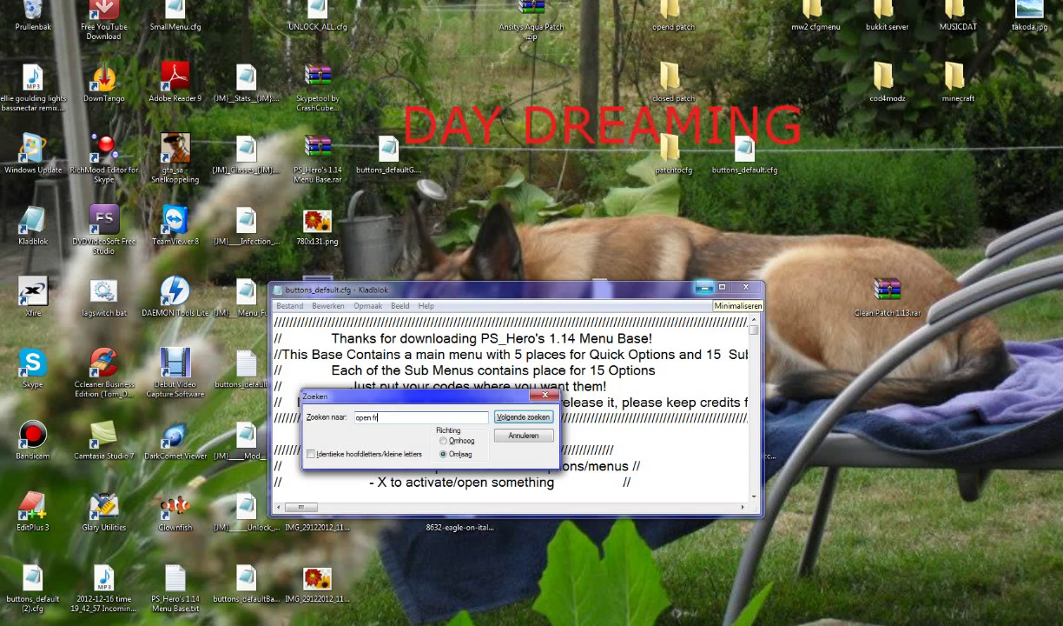
{"action": "key", "text": "Return"}
{"action": "key", "text": "Return"}
Search the file for "friend" instead and step through the matches to the Show Friend List entry
{"action": "key", "text": "BackSpace"}
{"action": "key", "text": "BackSpace"}
{"action": "key", "text": "BackSpace"}
{"action": "key", "text": "BackSpace"}
{"action": "key", "text": "BackSpace"}
{"action": "key", "text": "BackSpace"}
{"action": "key", "text": "BackSpace"}
{"action": "key", "text": "BackSpace"}
{"action": "key", "text": "BackSpace"}
{"action": "key", "text": "BackSpace"}
{"action": "type", "text": "friend"}
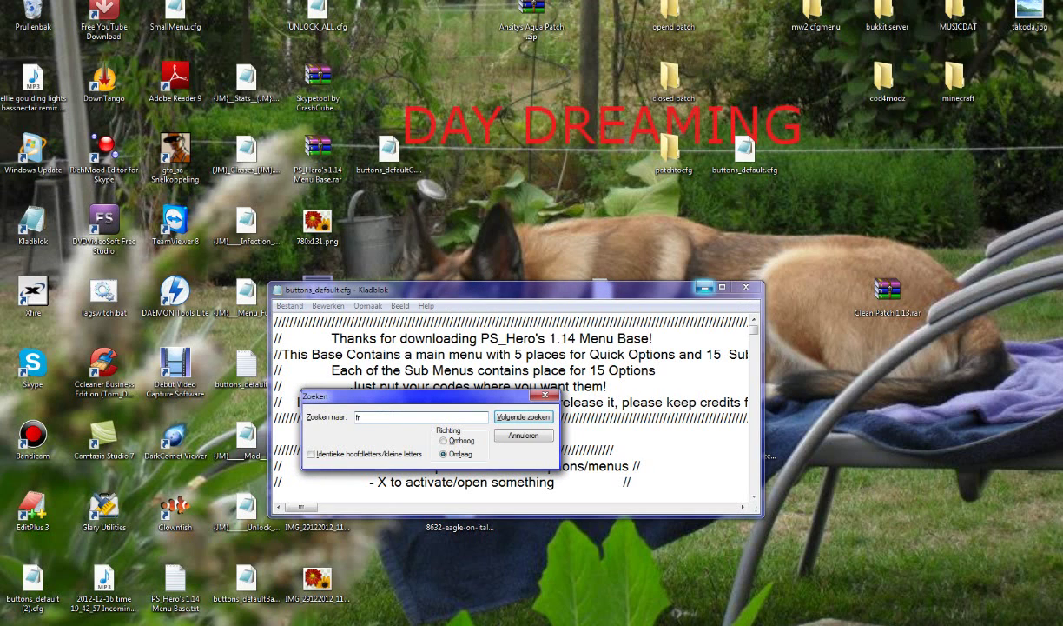
{"action": "key", "text": "Return"}
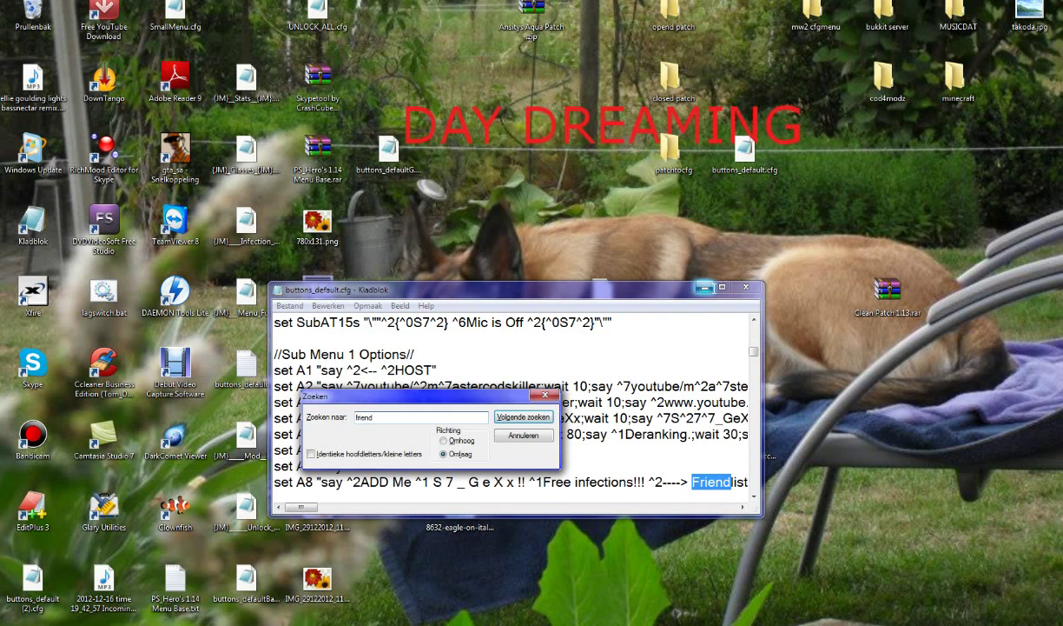
{"action": "key", "text": "Return"}
{"action": "key", "text": "Return"}
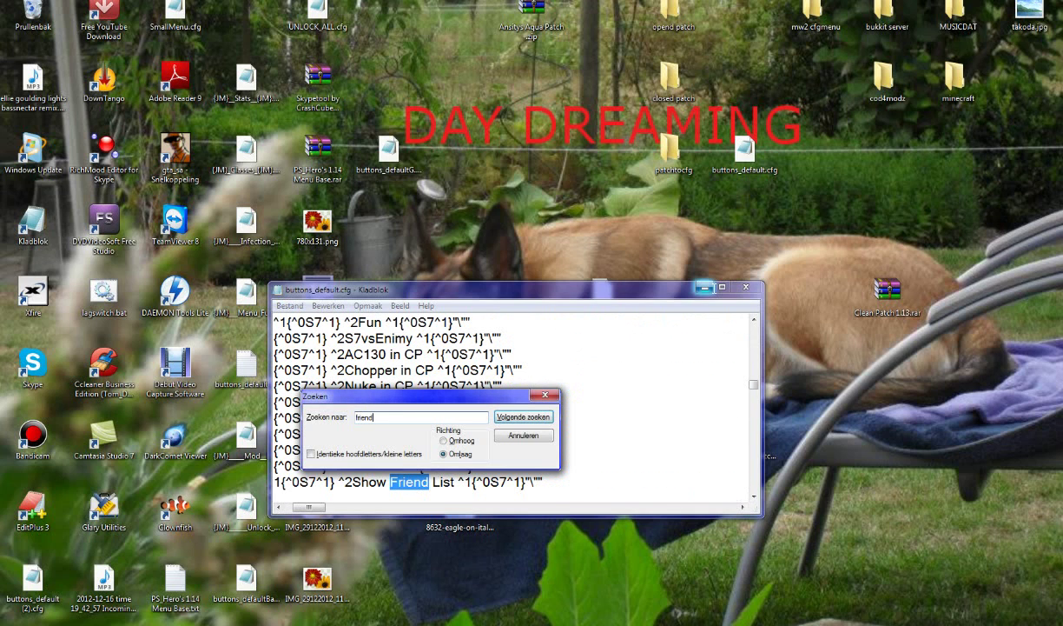
Close the search and highlight the xshowfriendslist code in the E10 line of the Sub Menu 5 options
{"action": "left_click", "coordinate": [545, 395]}
{"action": "scroll", "coordinate": [544, 394], "scroll_direction": "down", "scroll_amount": 4}
{"action": "scroll", "coordinate": [513, 404], "scroll_direction": "down", "scroll_amount": 6}
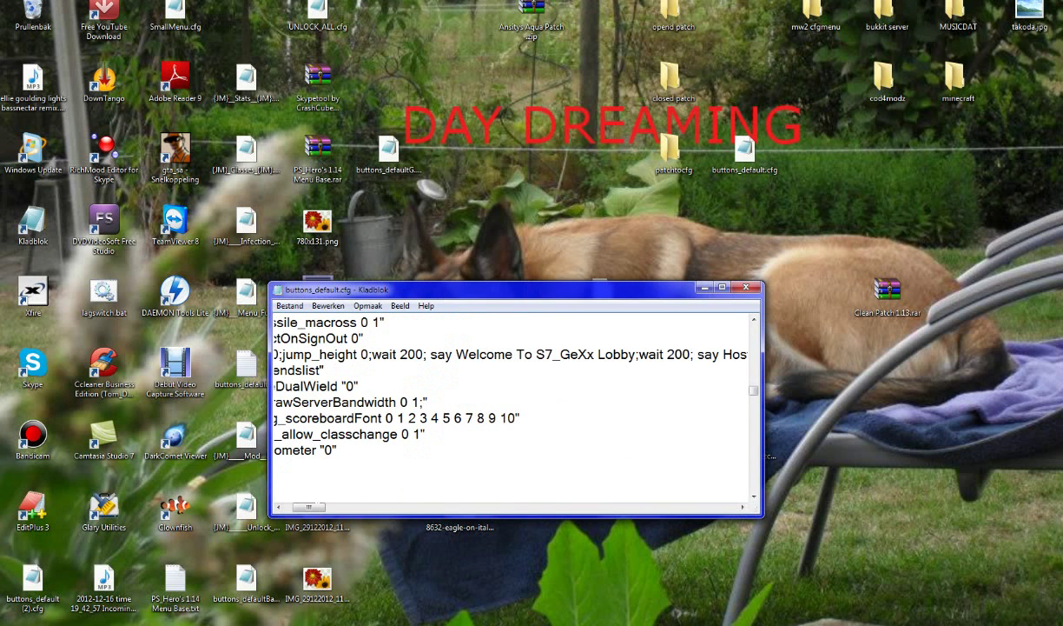
{"action": "left_click_drag", "start_coordinate": [309, 506], "coordinate": [265, 507]}
{"action": "scroll", "coordinate": [511, 404], "scroll_direction": "down", "scroll_amount": 1}
{"action": "scroll", "coordinate": [511, 404], "scroll_direction": "up", "scroll_amount": 1}
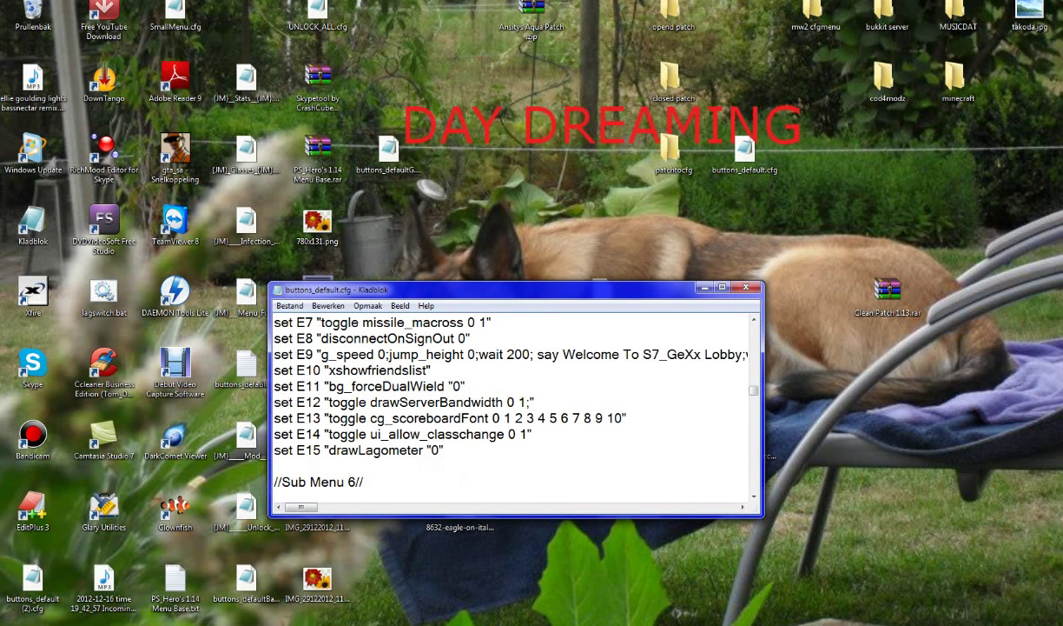
{"action": "left_click_drag", "start_coordinate": [329, 370], "coordinate": [427, 370]}
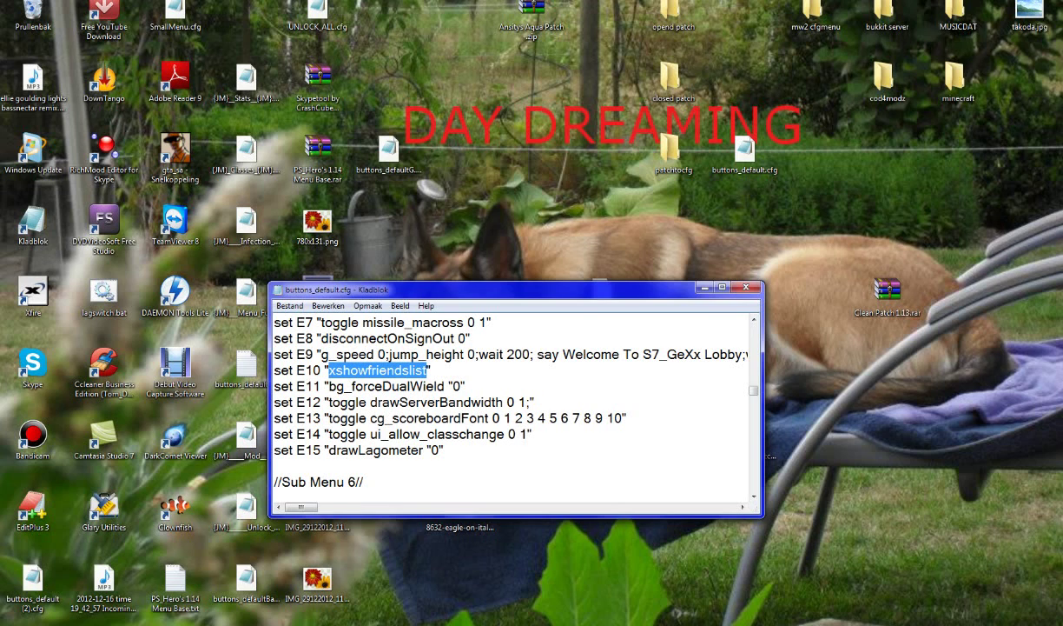
Minimize buttons_default.cfg, switch back to the Chrome window with the patch-making thread and dismiss the page search
{"action": "left_click", "coordinate": [704, 287]}
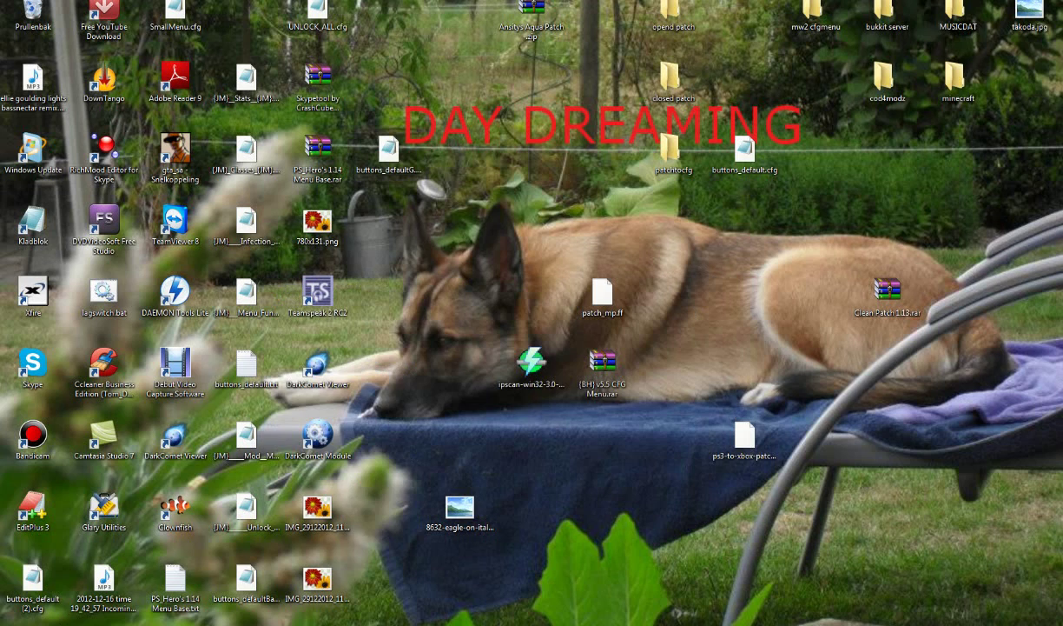
{"action": "left_click", "coordinate": [61, 624]}
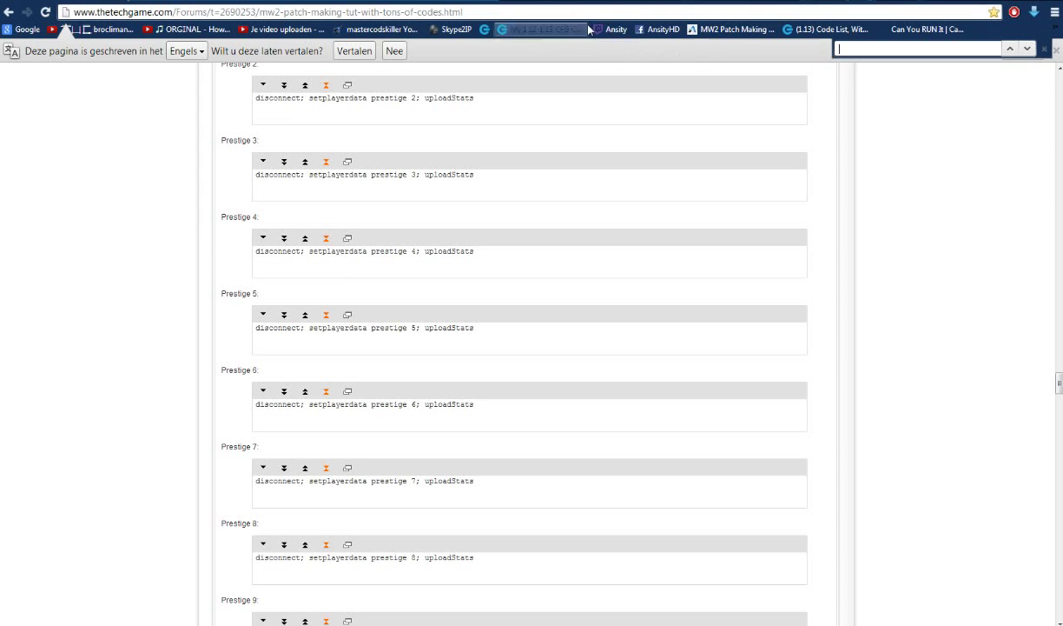
{"action": "key", "text": "Escape"}
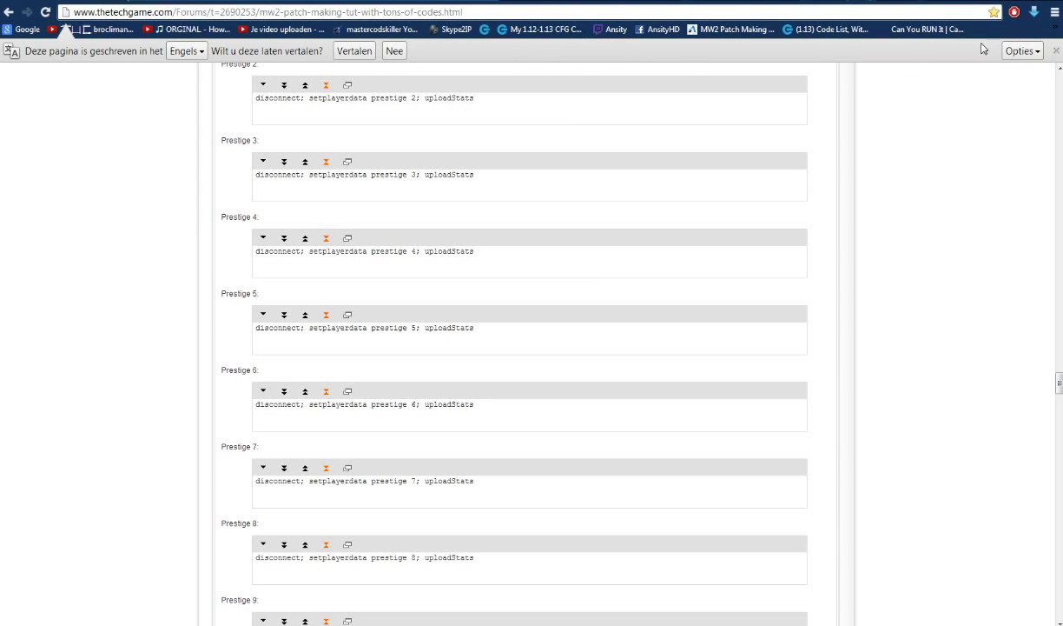